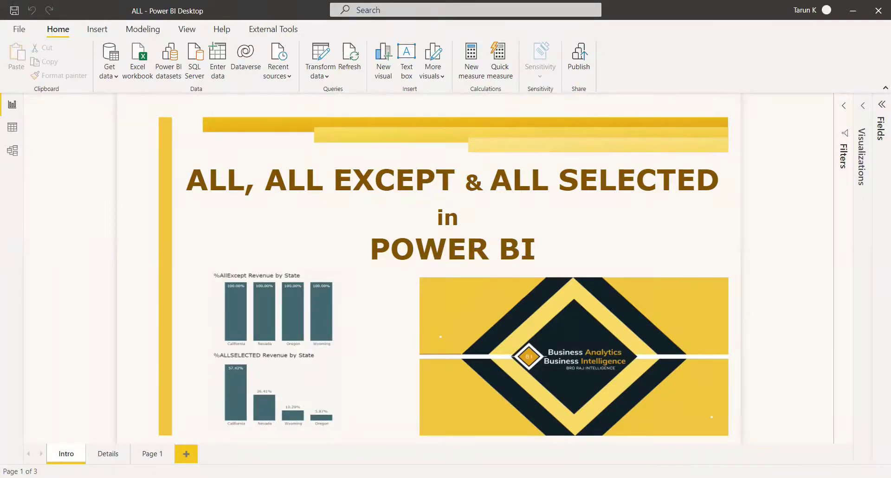
View the Details page, then open Page 1 and expand the All Measures, Region and Town tables in the fields list
click(108, 454)
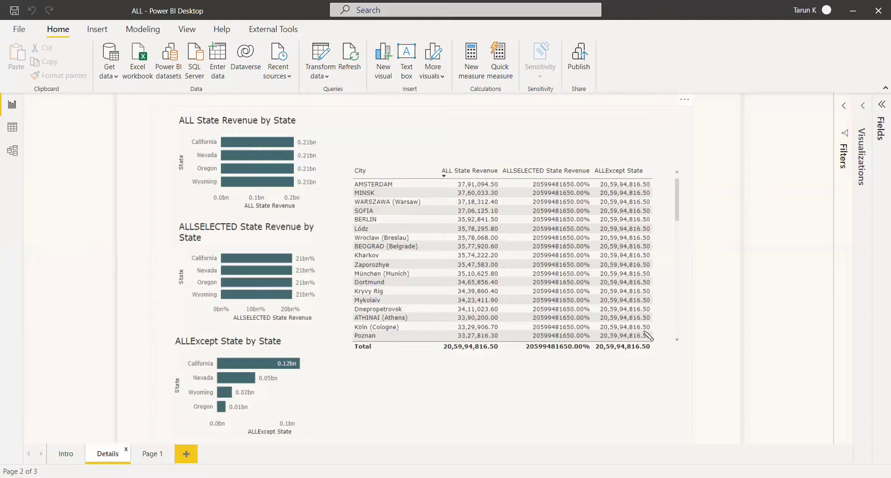
click(148, 455)
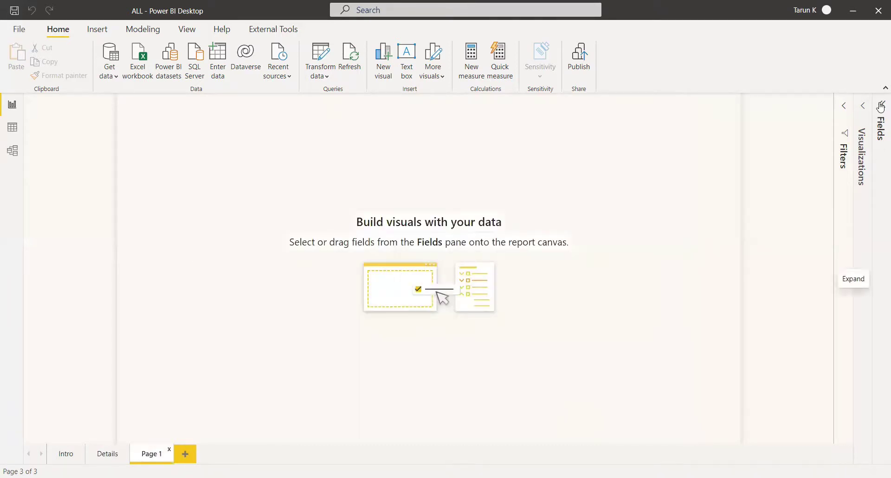
click(881, 125)
click(776, 149)
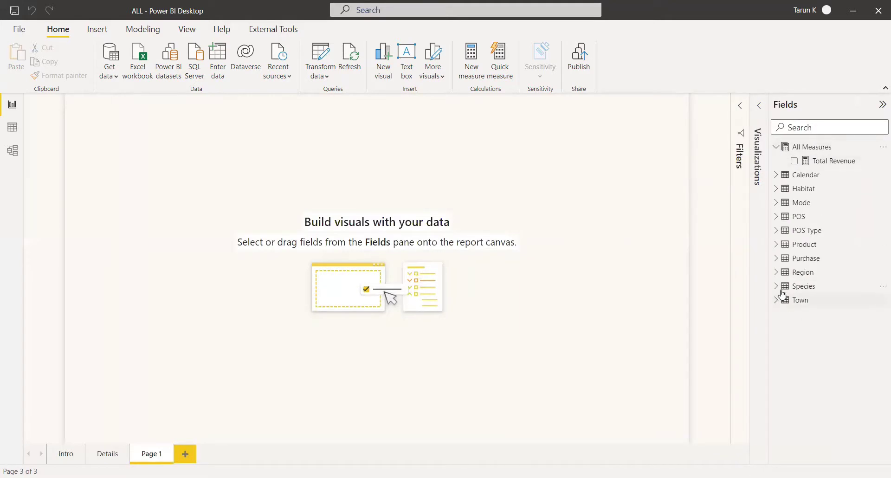
click(779, 276)
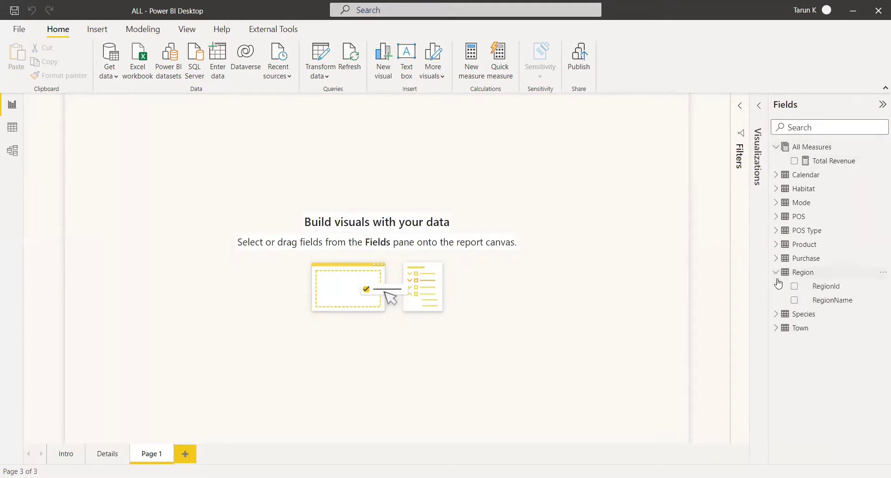
click(776, 328)
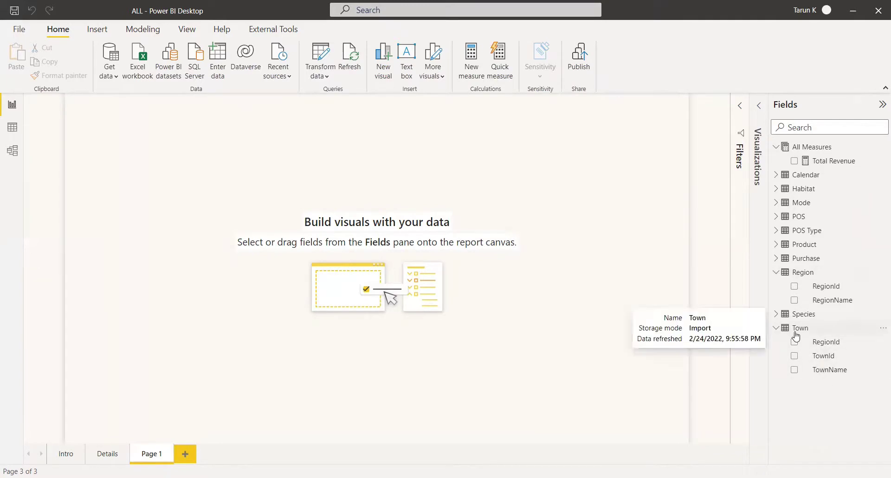
click(794, 370)
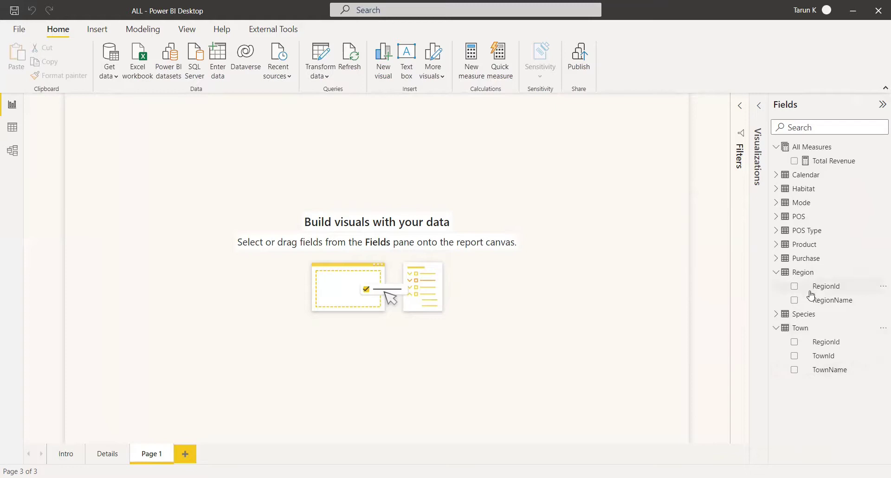
click(883, 104)
click(881, 155)
Create a new measure in the All Measures table named ALL Revenue Town
right_click(808, 149)
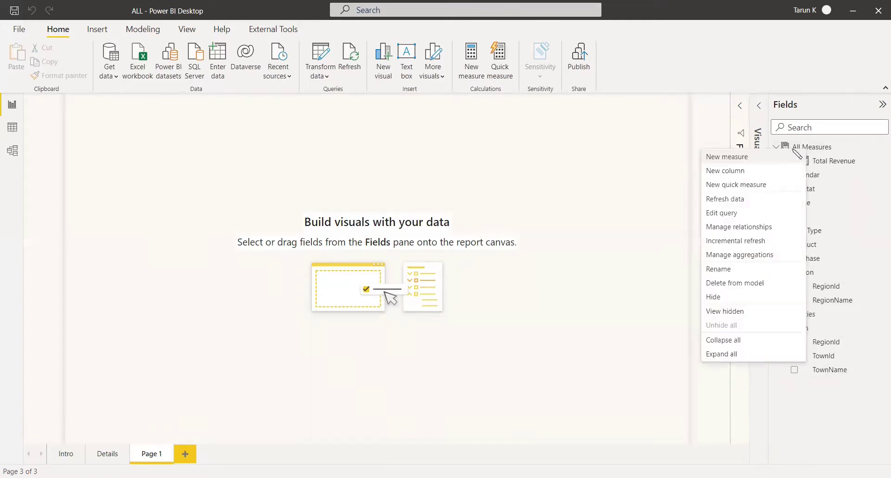
click(725, 157)
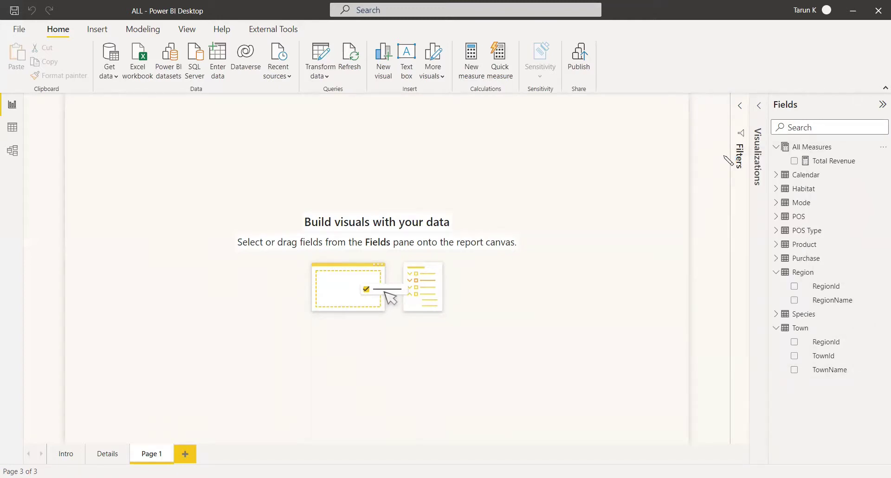
key(ctrl+a)
key(BackSpace)
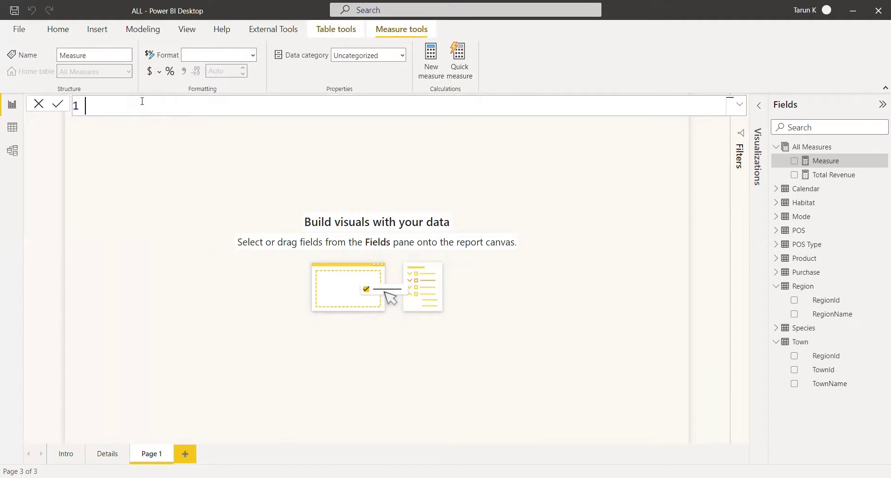
text(ALL Filter)
key(ctrl+BackSpace)
text(Rever)
text(ue Town = )
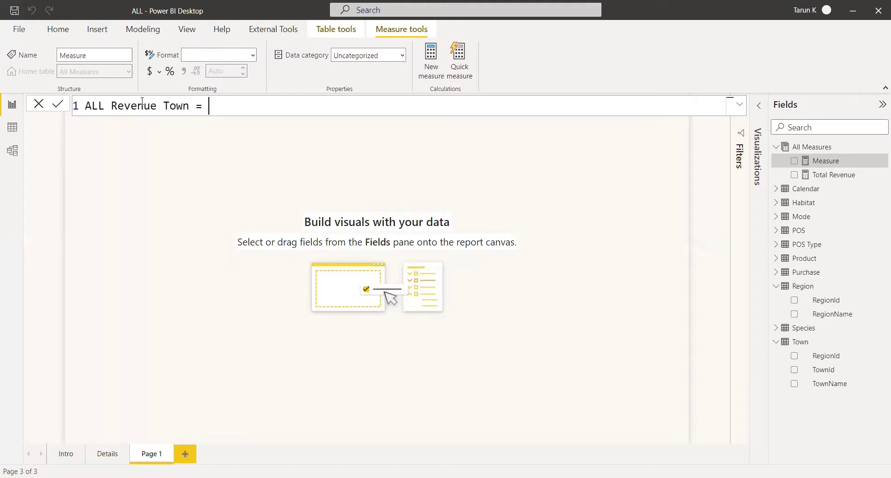
Start the ALL Revenue Town formula with CALCULATE and [Total Revenue] as its expression
text(C)
key(Tab)
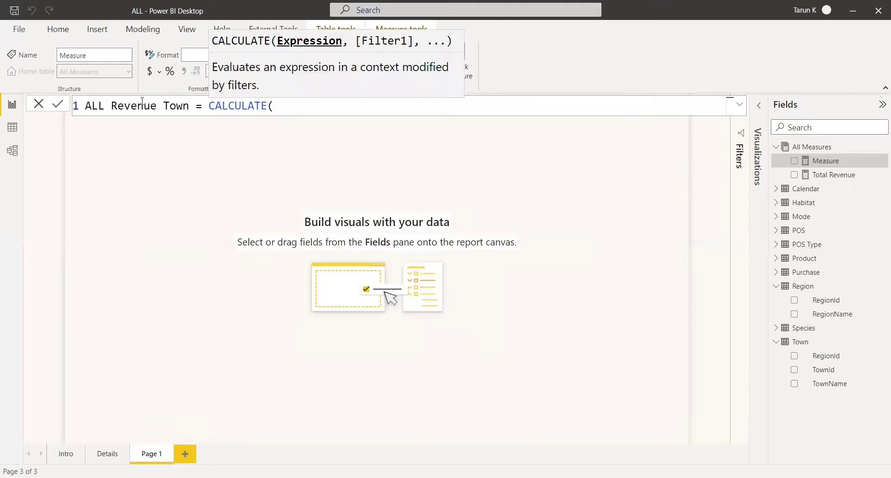
text(t)
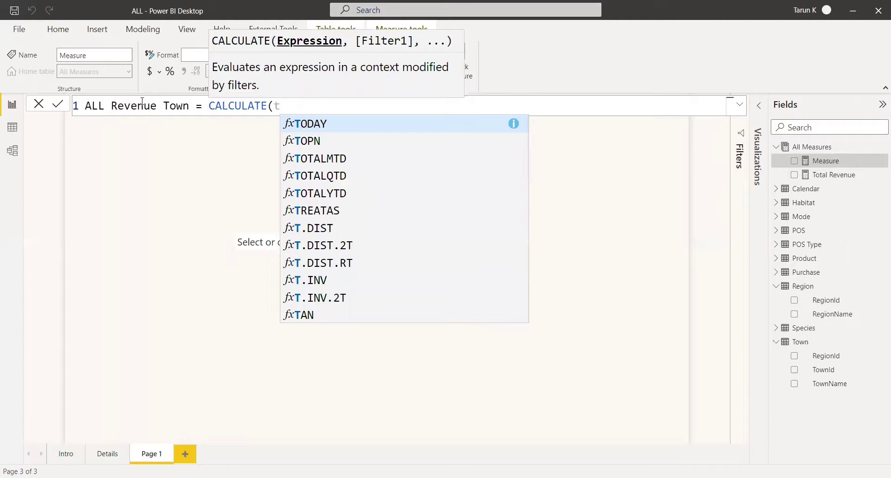
text(ota)
key(Down)
key(Down)
key(Down)
key(Down)
key(Tab)
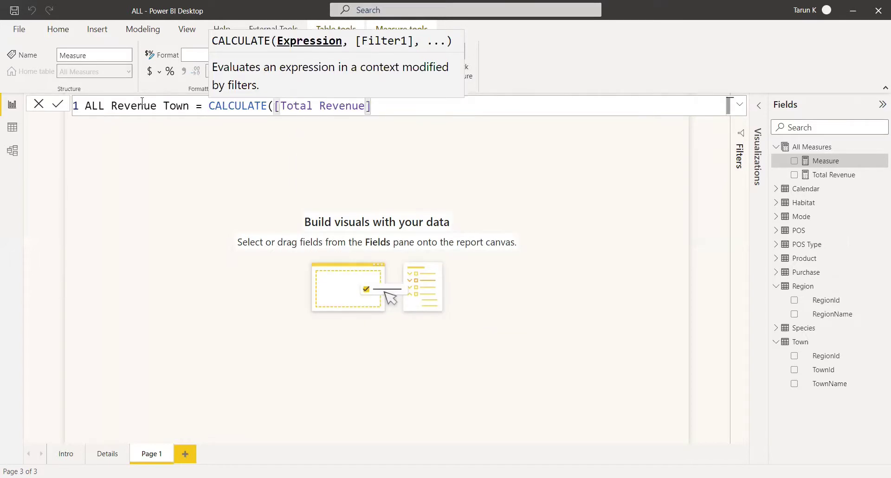
text(,)
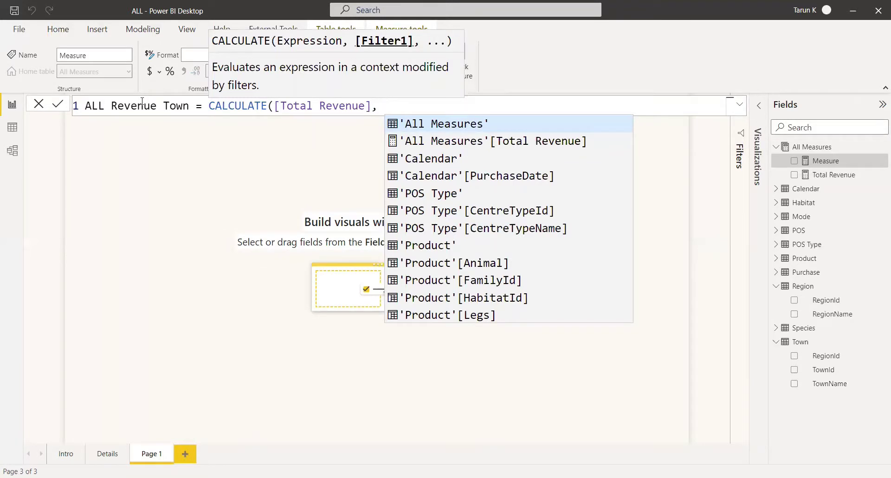
Add ALL(Town[TownName]) as the filter argument of the ALL Revenue Town formula and commit the measure
text(ALL()
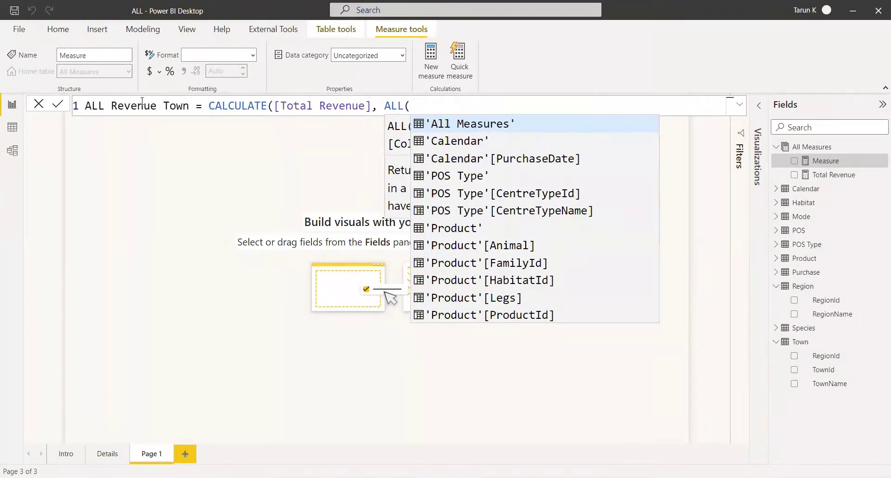
text(tow)
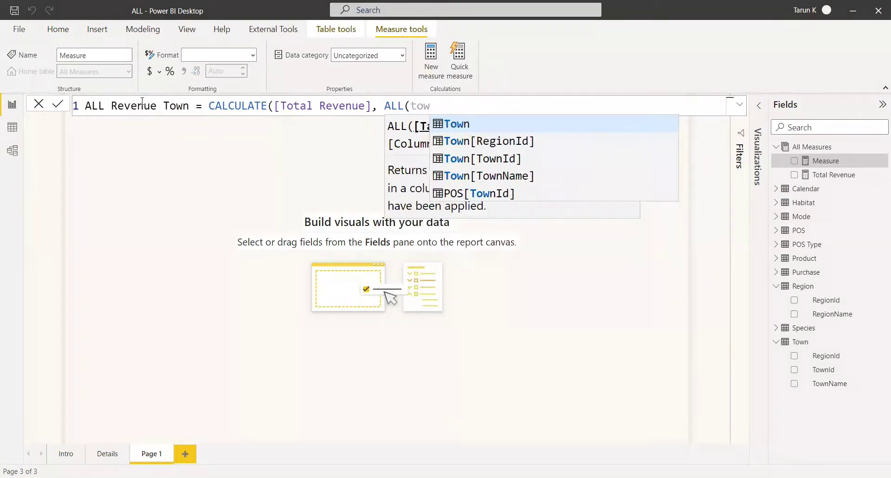
key(Down)
key(Down)
key(Tab)
text()))
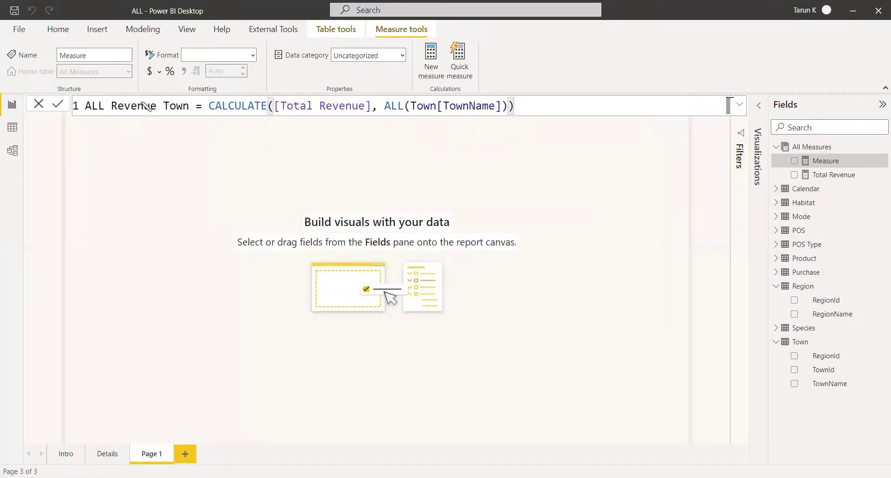
key(Return)
Insert a table visual with TownName and ALL Revenue Town, and widen it
click(761, 106)
click(704, 184)
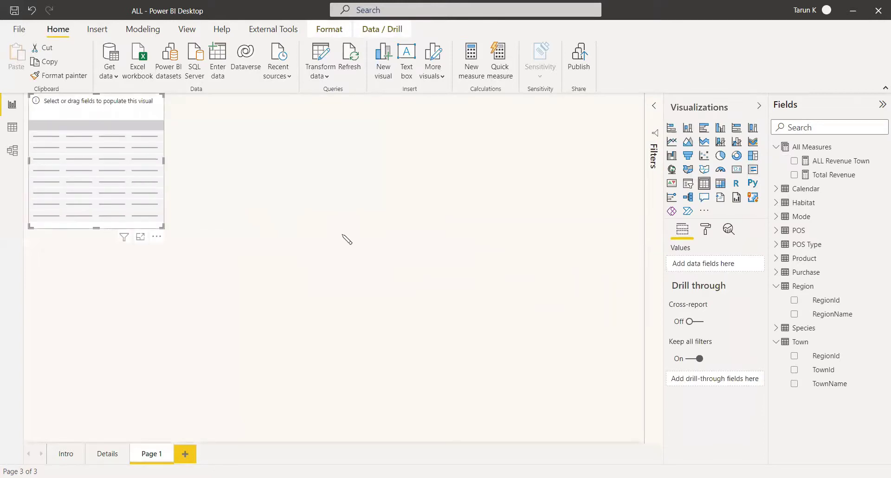
click(795, 384)
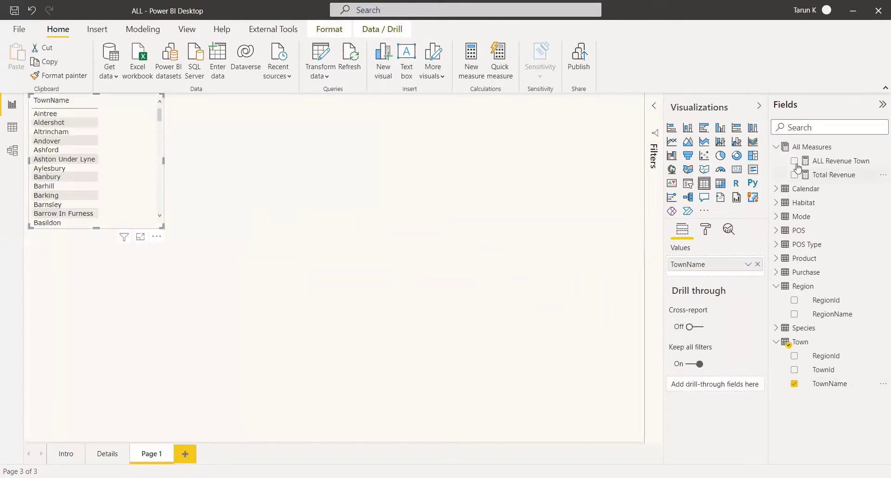
click(795, 160)
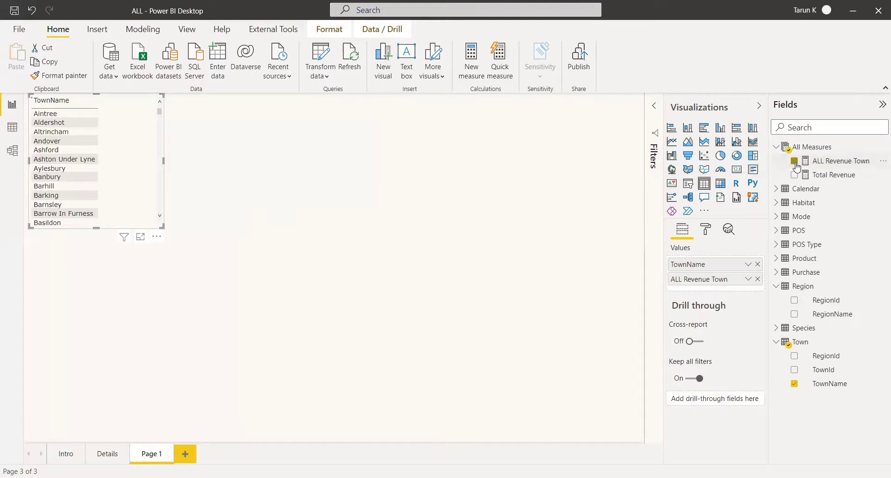
drag(239, 182, 312, 188)
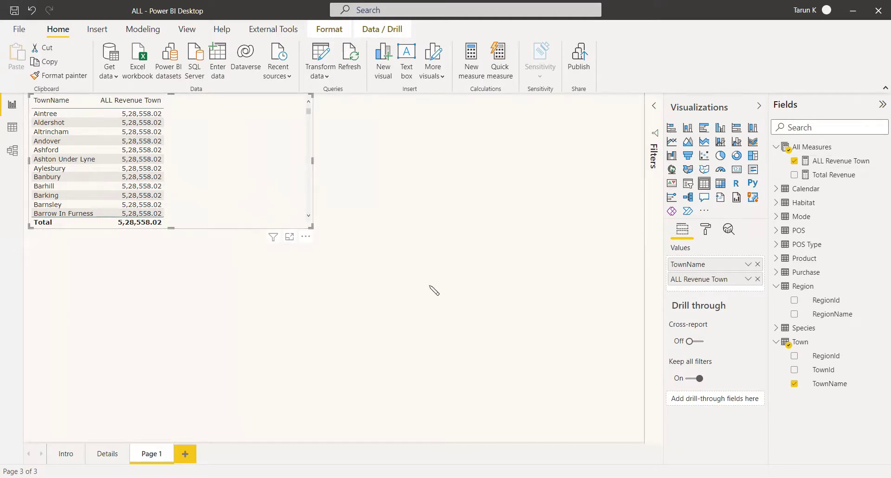
Insert a second table visual below the town table with RegionName and ALL Revenue Town
click(565, 273)
click(705, 185)
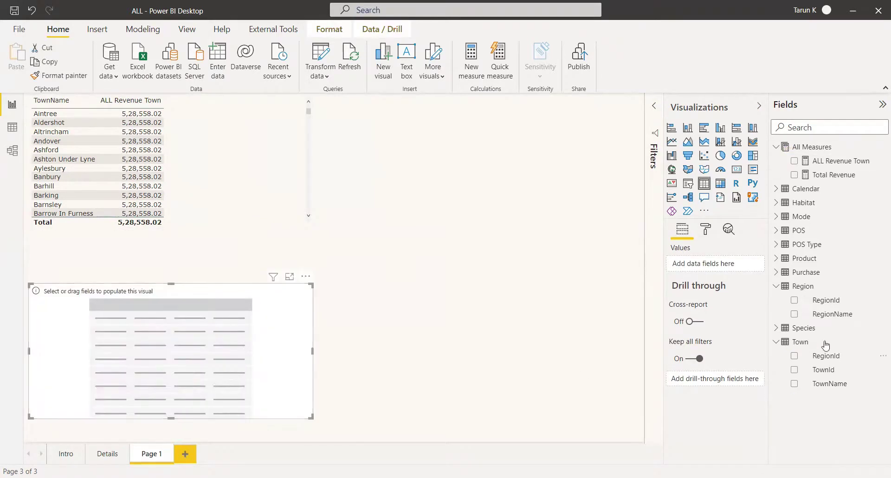
click(796, 319)
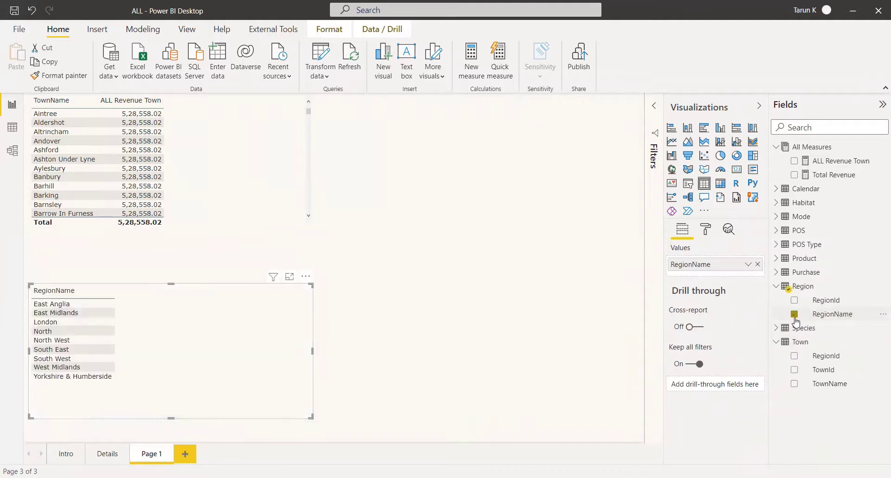
click(795, 163)
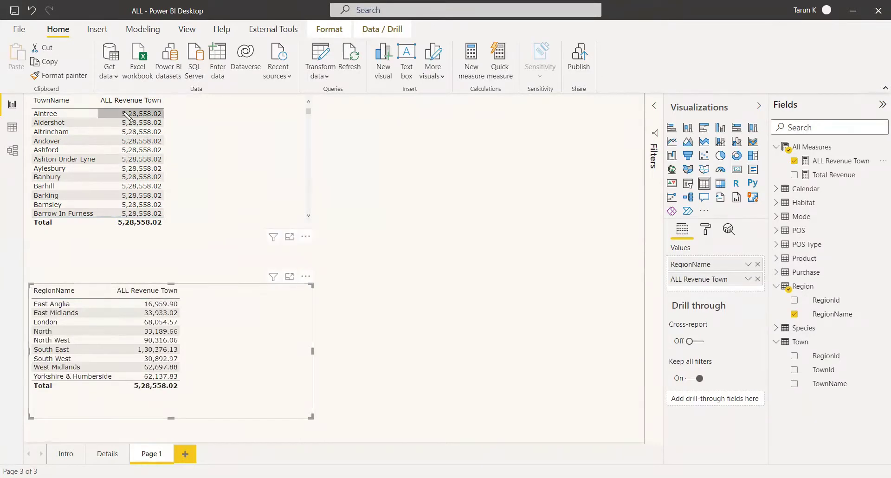
click(62, 106)
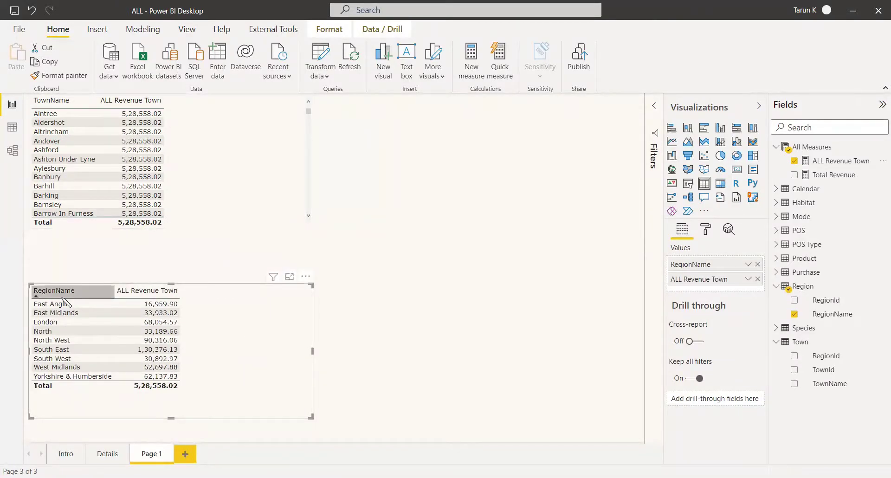
click(411, 321)
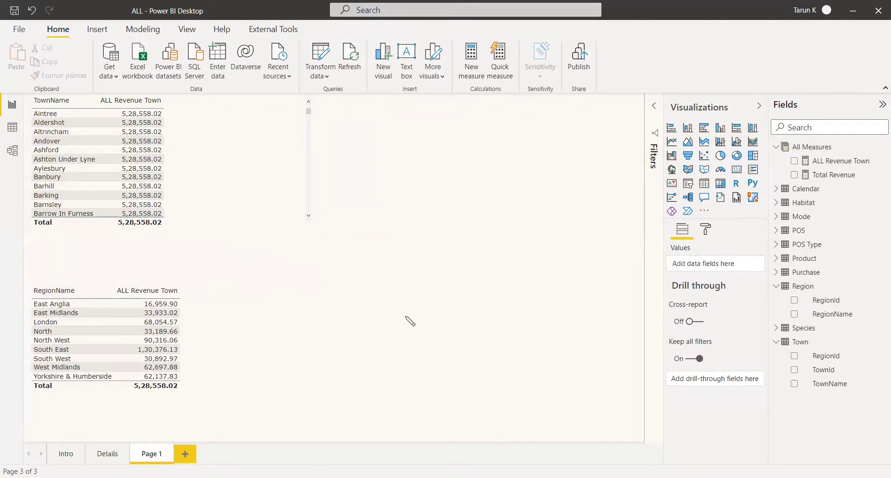
Widen the town table and the region table to the same width
click(311, 175)
drag(314, 162, 370, 171)
click(313, 353)
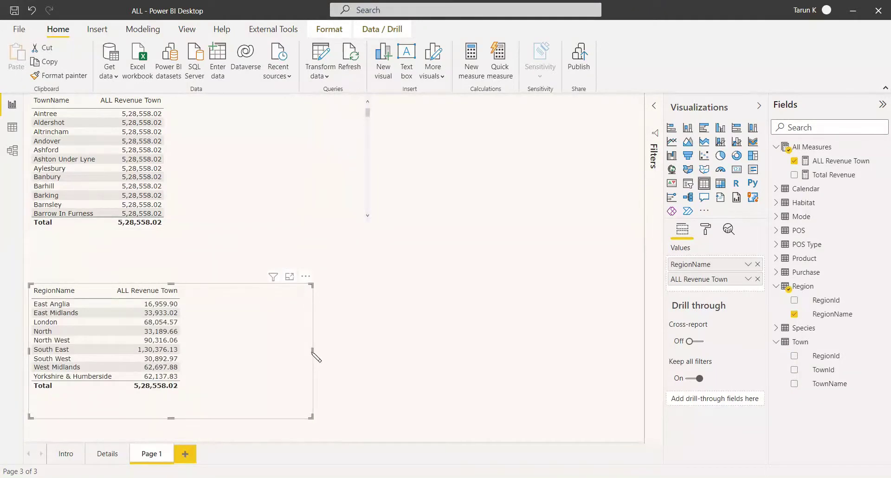
drag(311, 351, 372, 361)
click(330, 251)
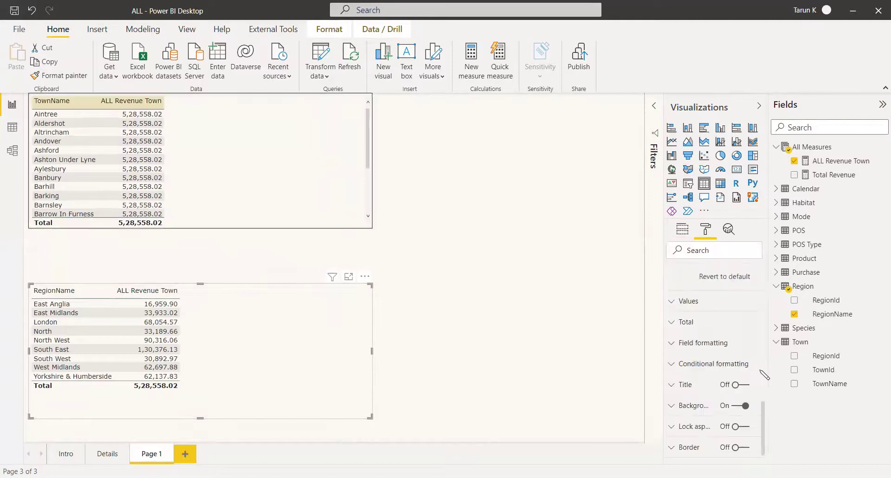
Create a new measure in All Measures named ALL Revenue Selected and start its formula with CALCULATE
right_click(811, 147)
click(566, 234)
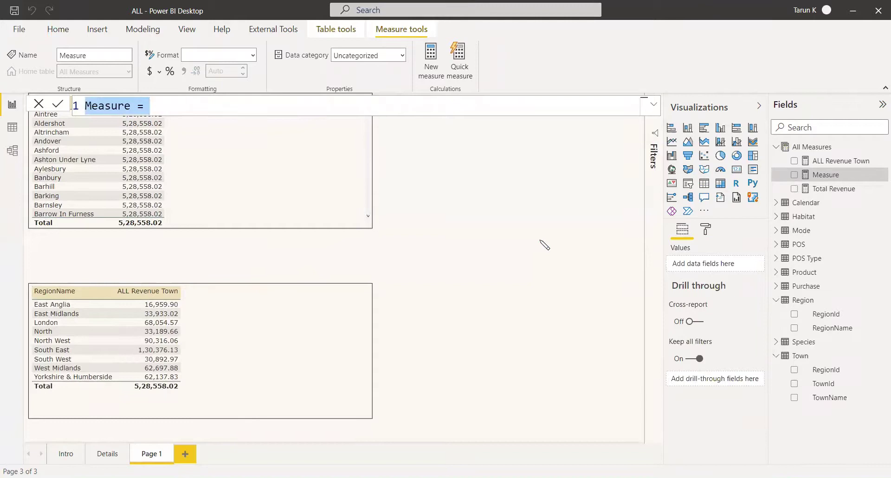
text(ALL Revenue Selecte)
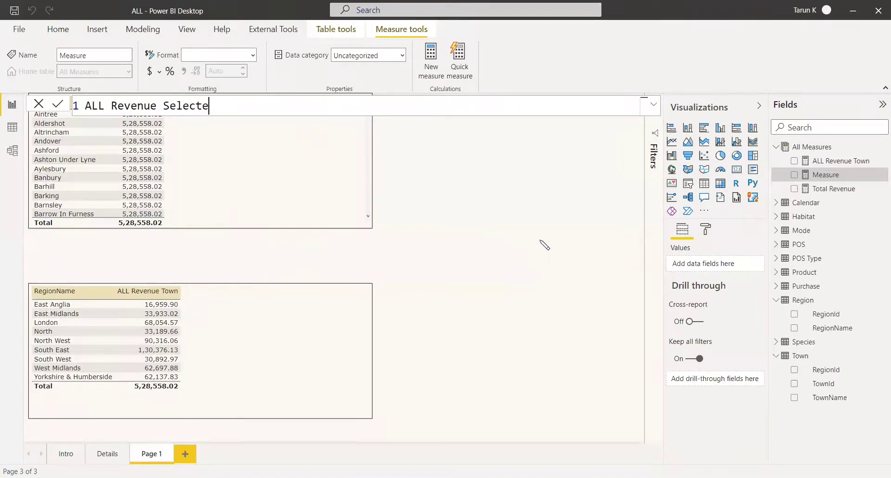
text(d = CALCULATE()
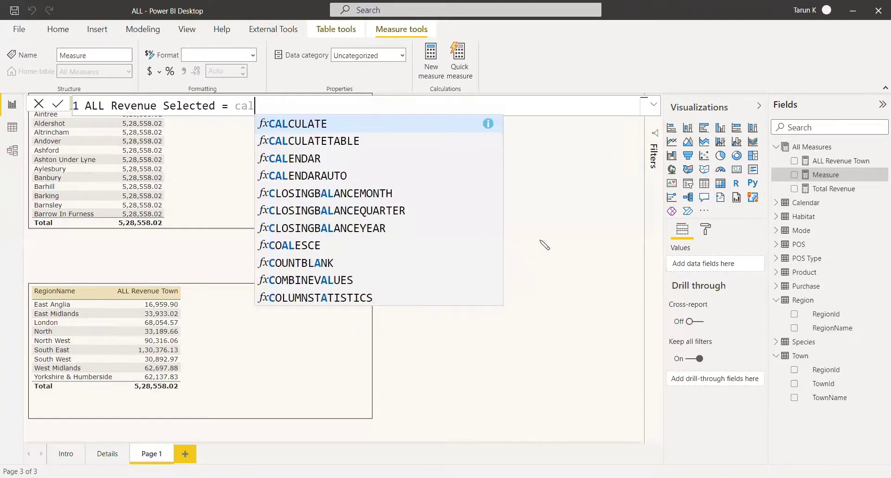
Complete and commit the measure formula as CALCULATE([Total Revenue], ALLSELECTED())
text(tot)
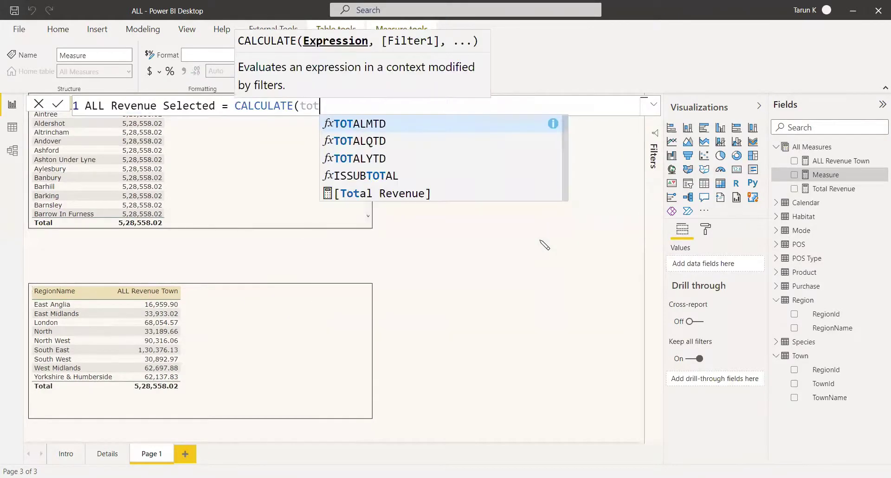
key(Down)
key(Down)
key(Down)
key(Down)
key(Tab)
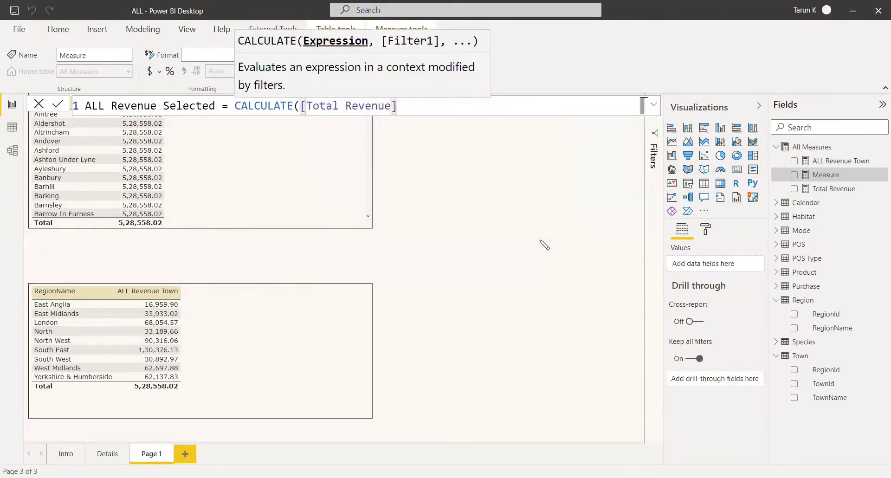
text(, )
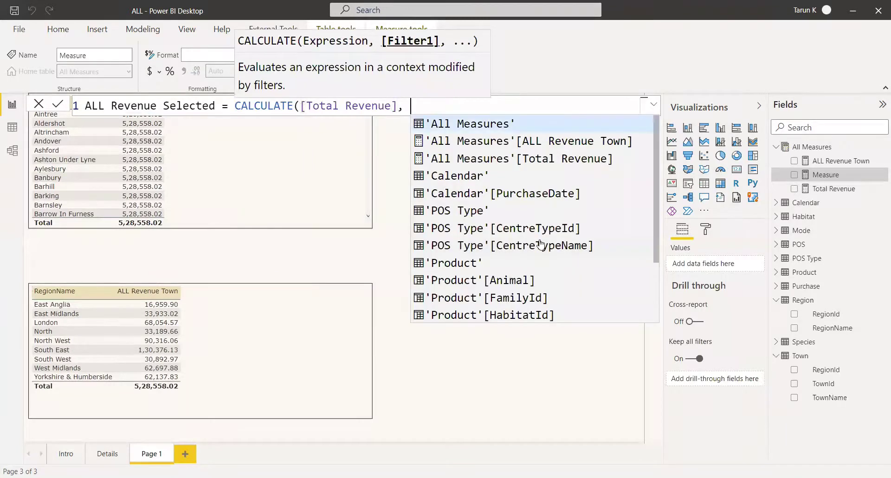
text(ALLSELECTED)
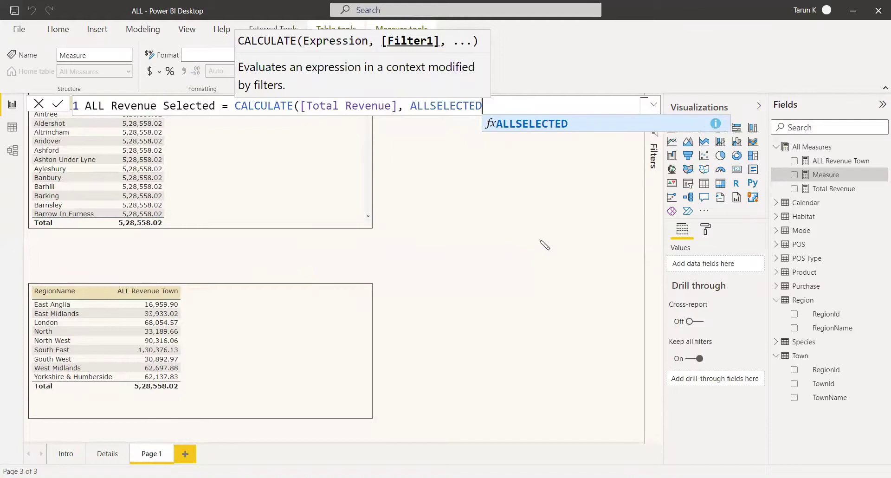
text(()))
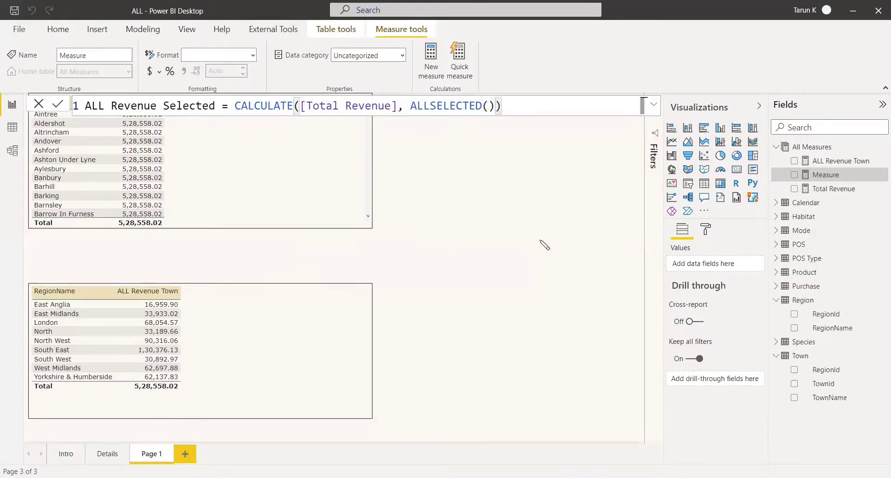
click(58, 105)
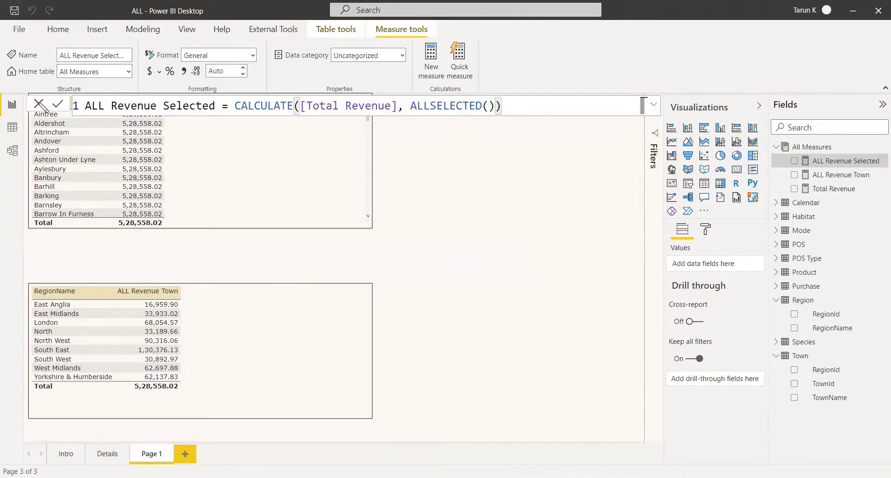
Add the ALL Revenue Selected measure to both the town table and the region table
click(358, 179)
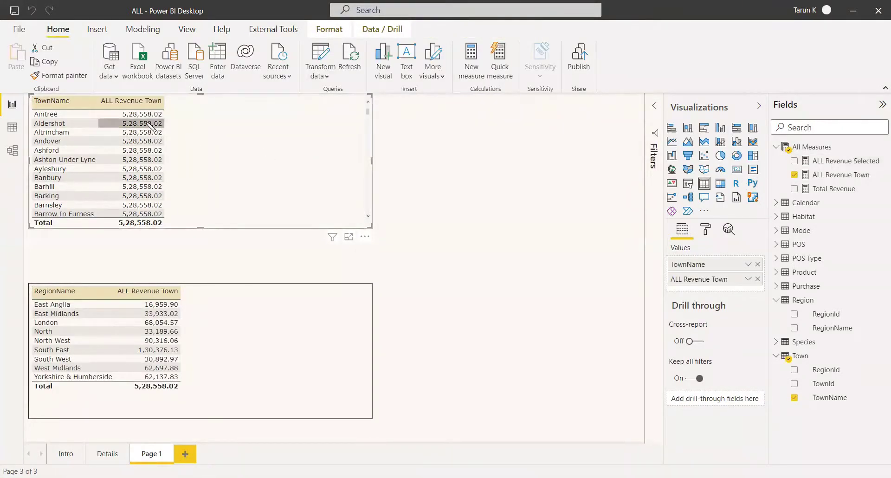
click(796, 162)
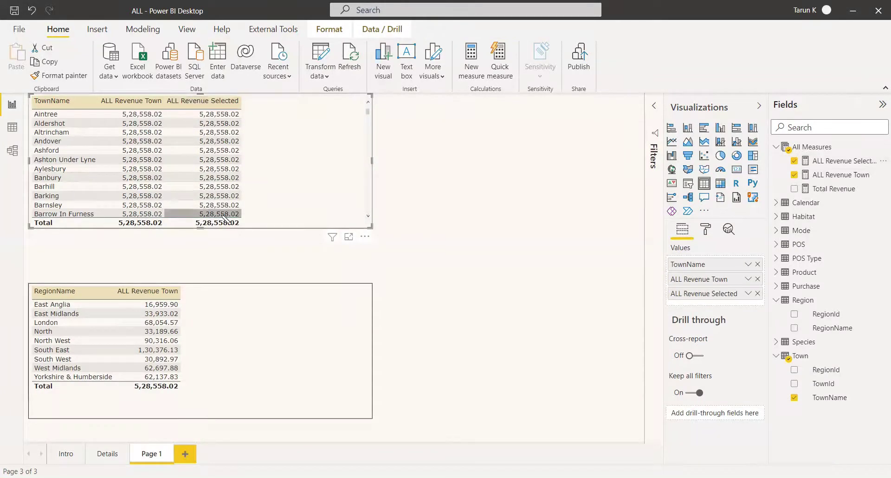
click(298, 387)
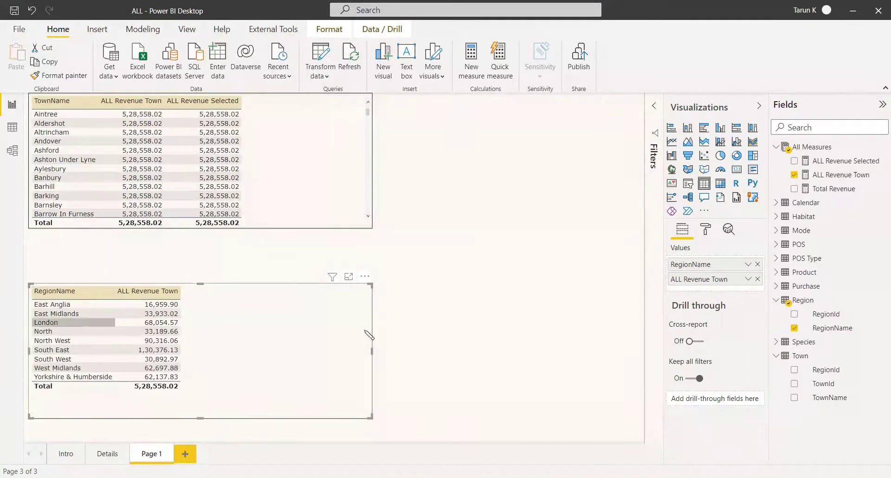
click(795, 161)
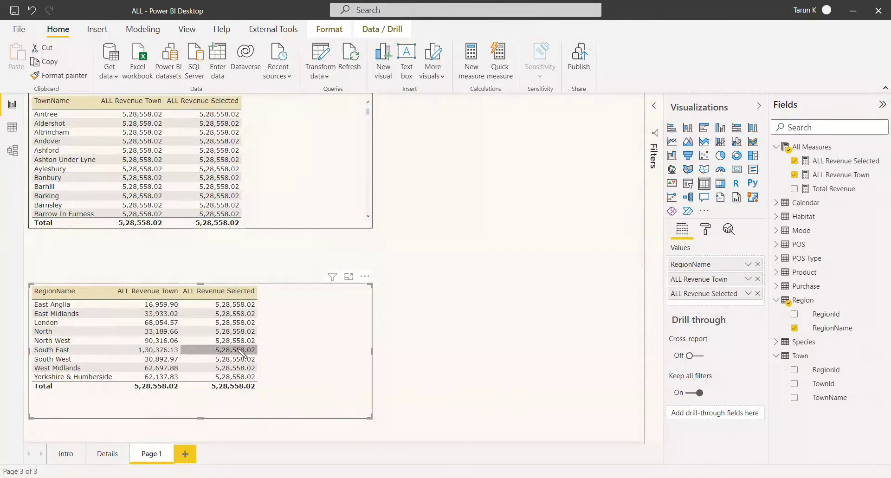
click(476, 227)
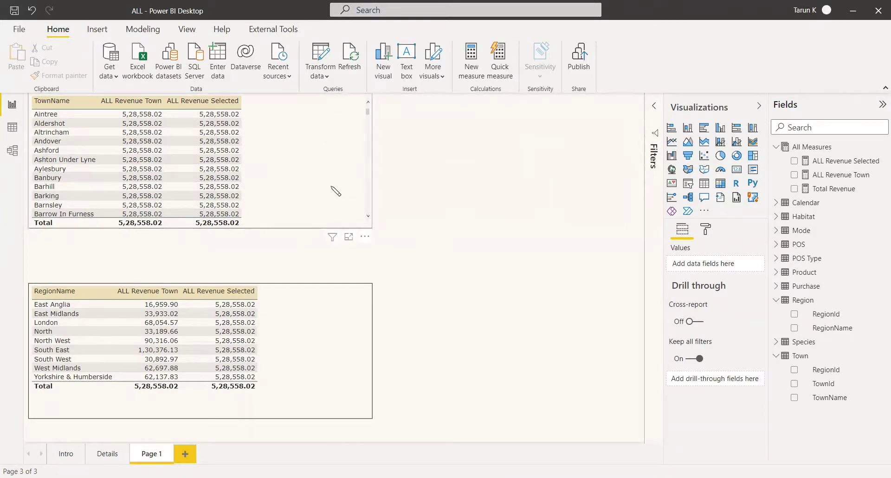
Create a new measure in All Measures named ALL Revenue Except Town and start its formula with CALCULATE([Total Revenue],
right_click(809, 147)
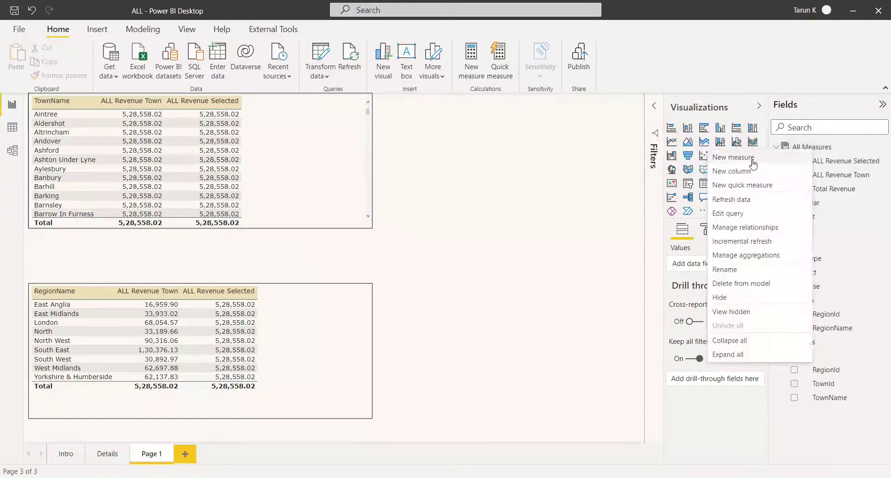
click(753, 160)
text(ALL Revenue)
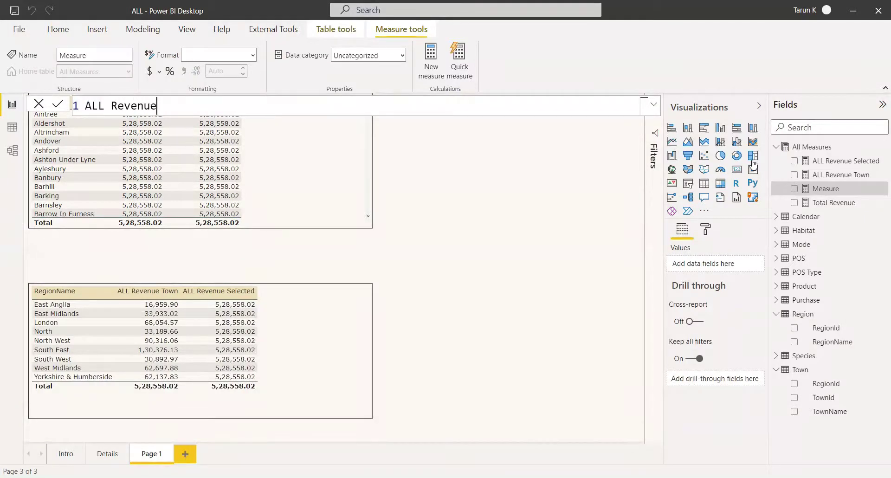
text( Except Town = C)
key(Tab)
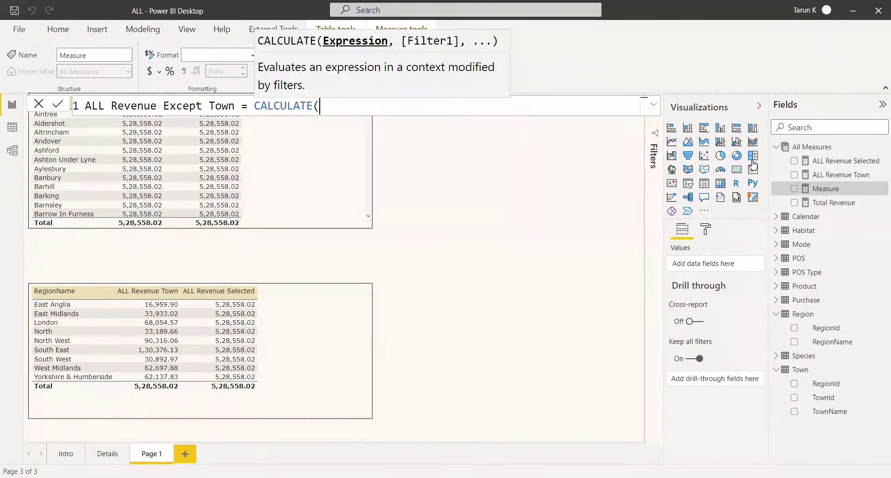
text(tot)
key(Down)
key(Down)
key(Down)
key(Down)
key(Tab)
text(,)
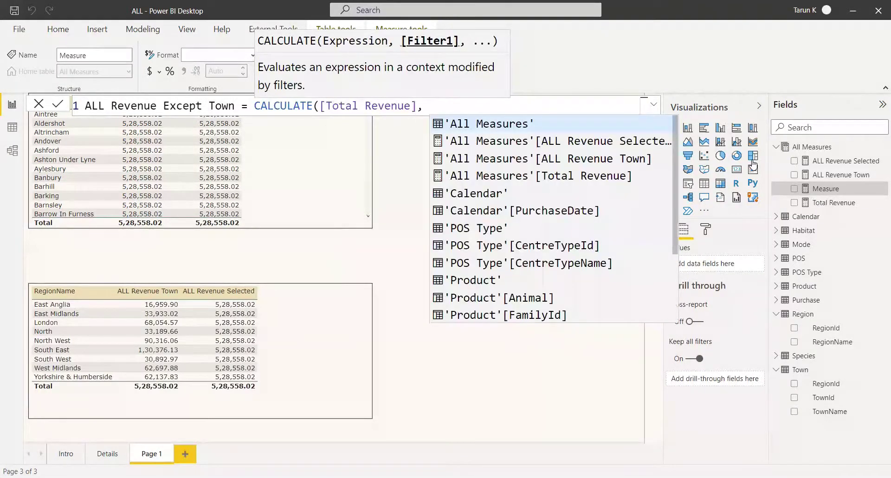
Complete the formula with the filter ALLEXCEPT(town,Town[TownName]) and commit the measure
text( ALLEXC)
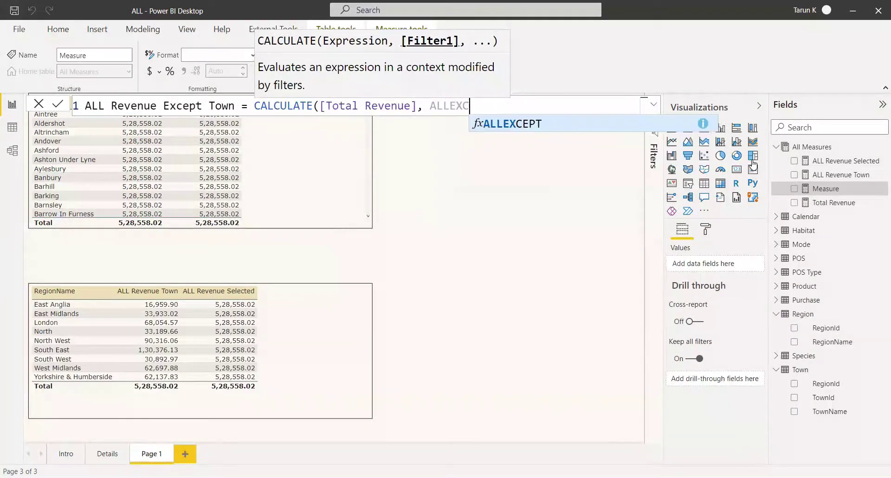
text(EPT()
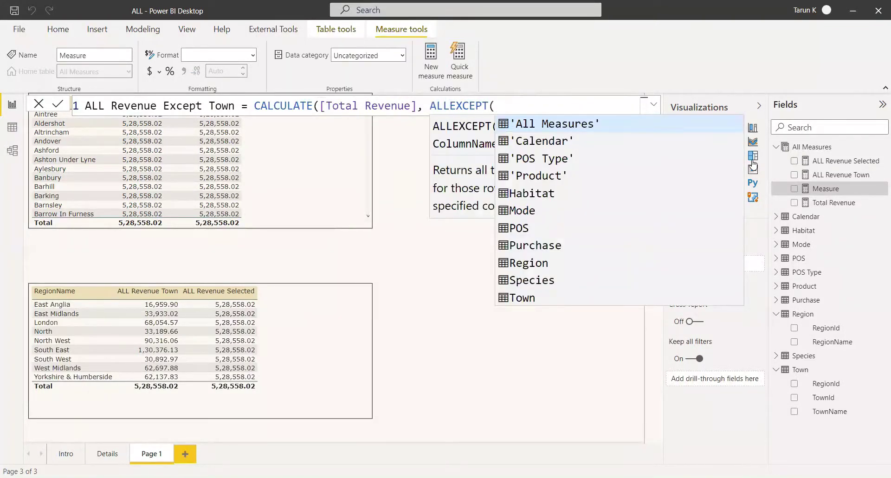
text(town)
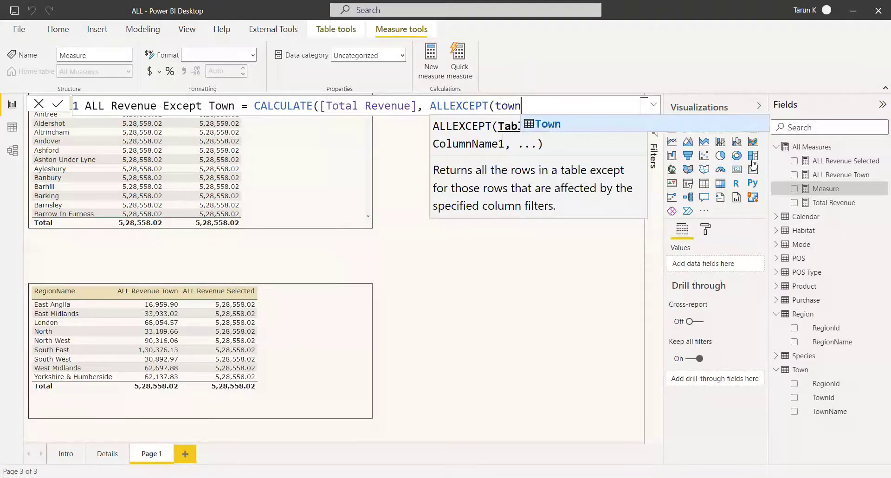
text(, )
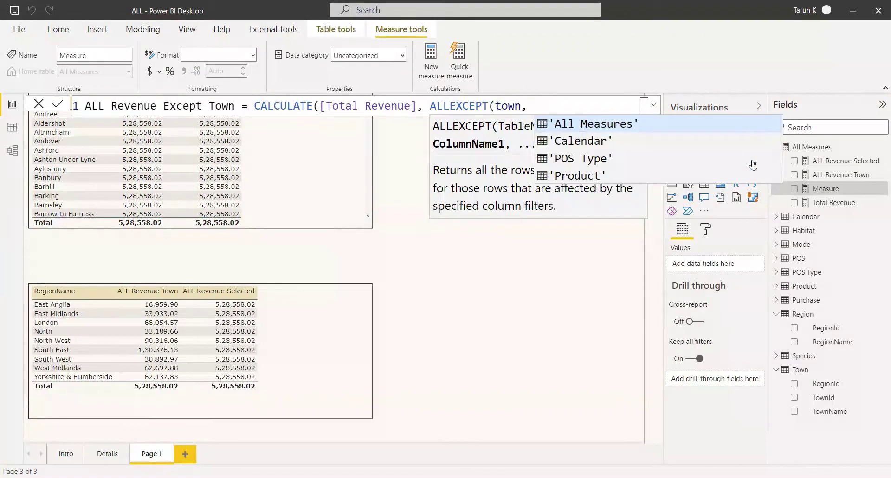
text(to)
key(BackSpace)
key(BackSpace)
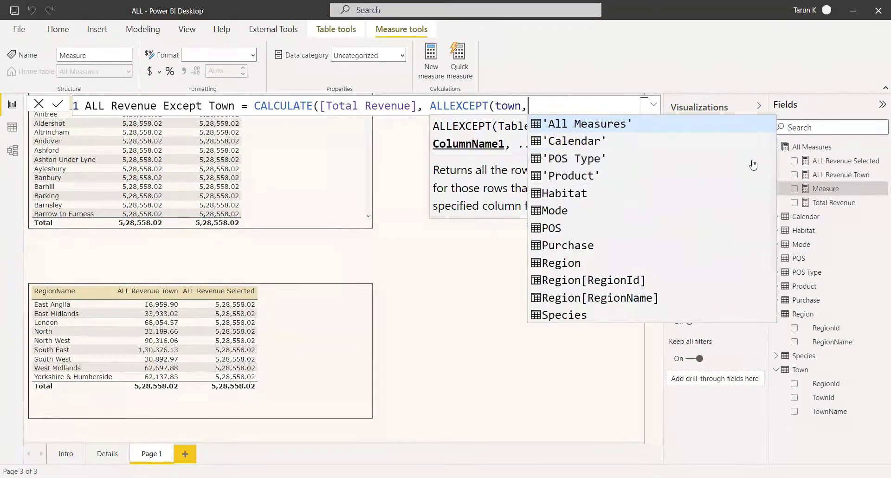
text(toe)
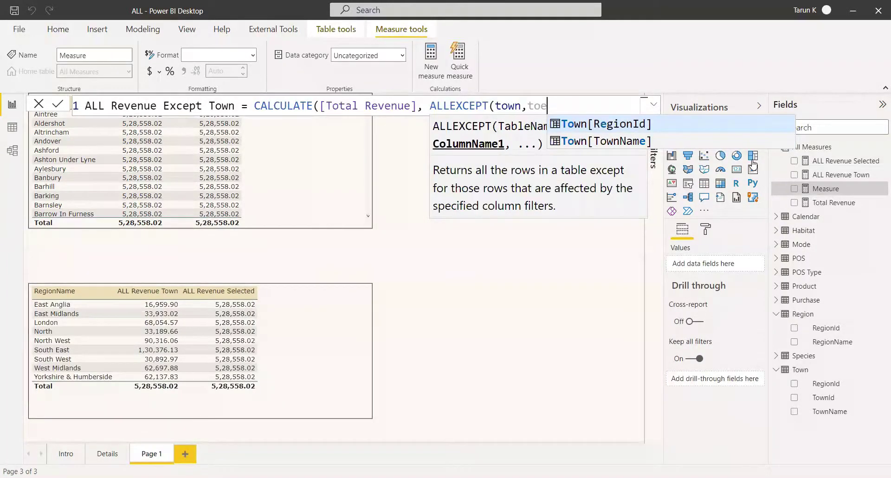
key(Down)
key(Tab)
key(Return)
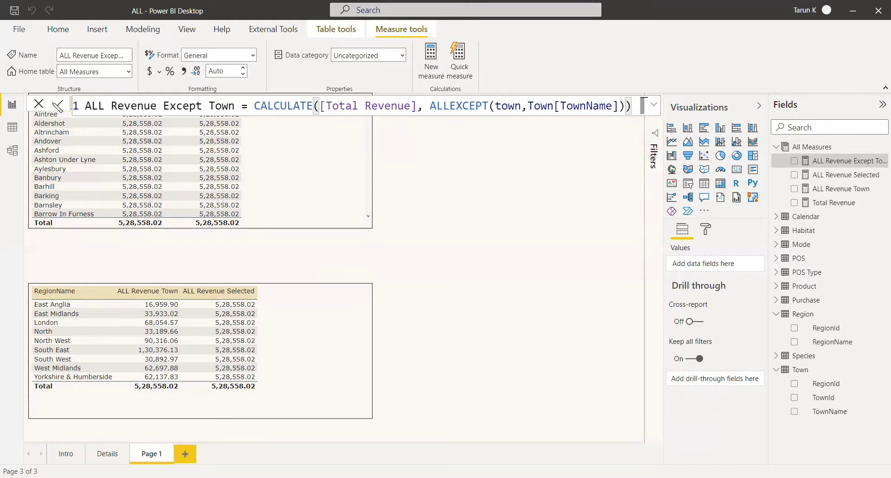
click(39, 106)
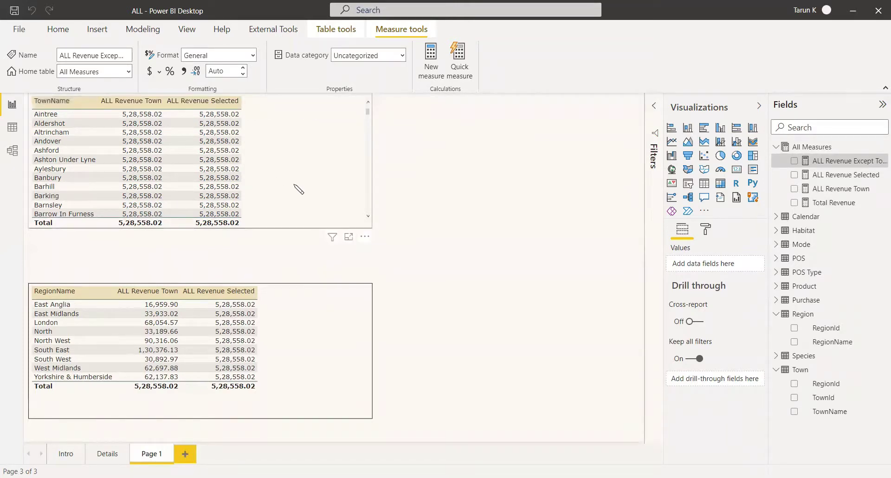
Add the ALL Revenue Except Town measure to both the town table and the region table
click(319, 191)
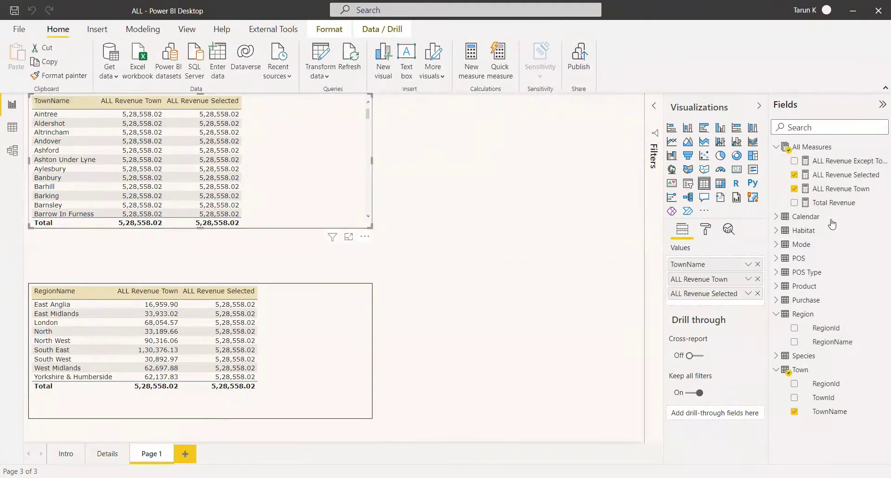
click(795, 161)
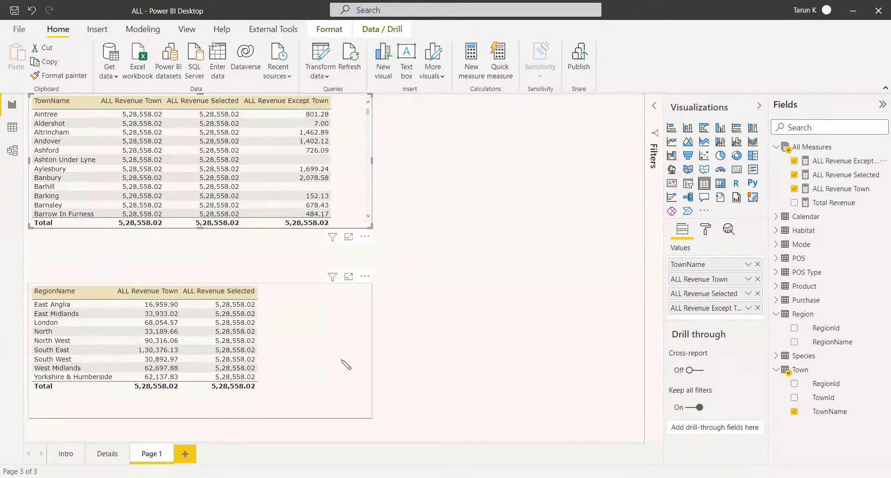
click(295, 290)
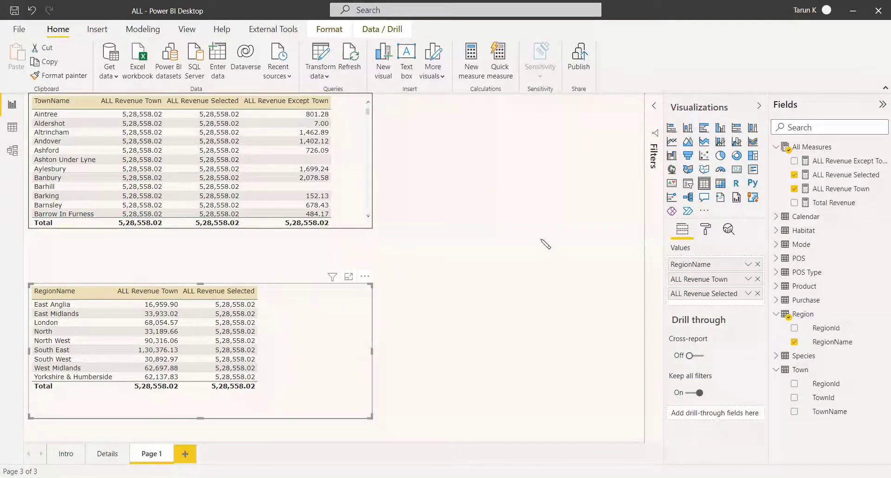
click(795, 161)
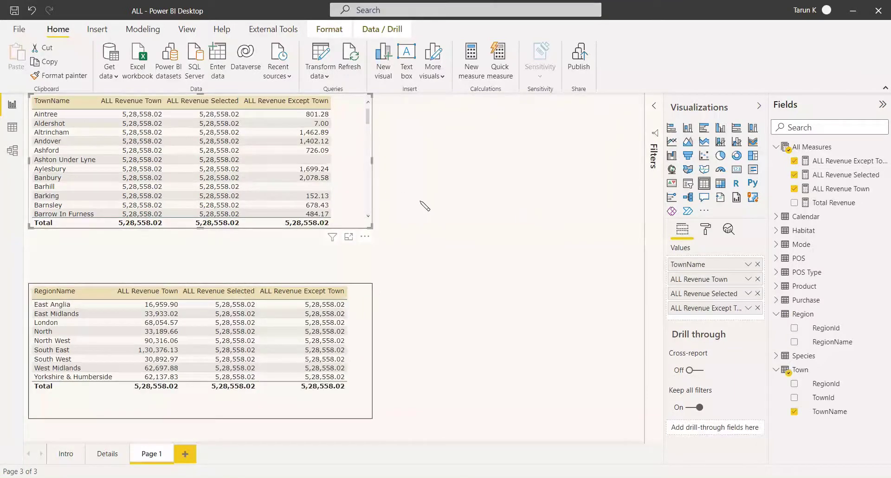
click(111, 103)
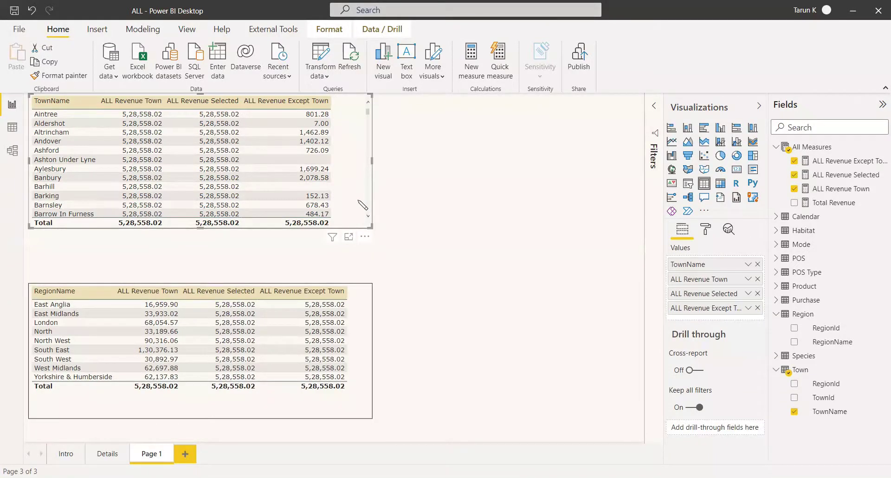
Insert a slicer on RegionName in the empty area beside the two tables
click(465, 223)
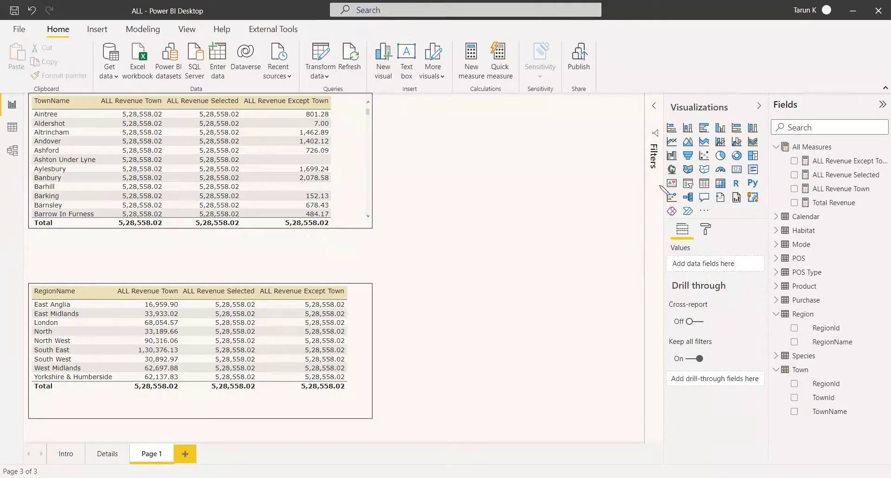
click(689, 185)
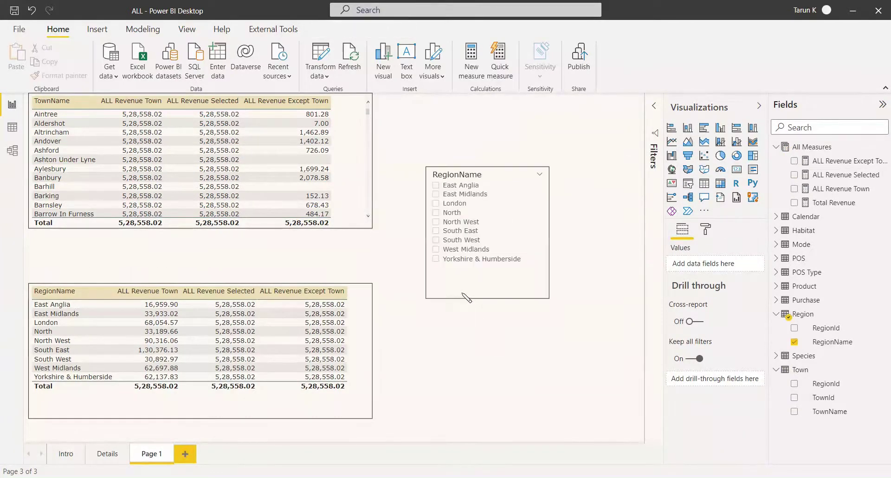
click(466, 297)
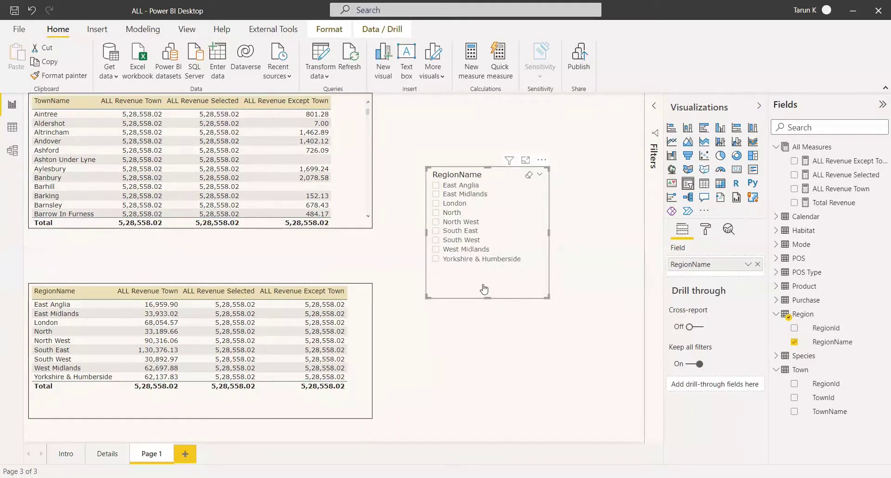
Try the North filter in the region slicer, and move the slicer up beside the town table
click(436, 214)
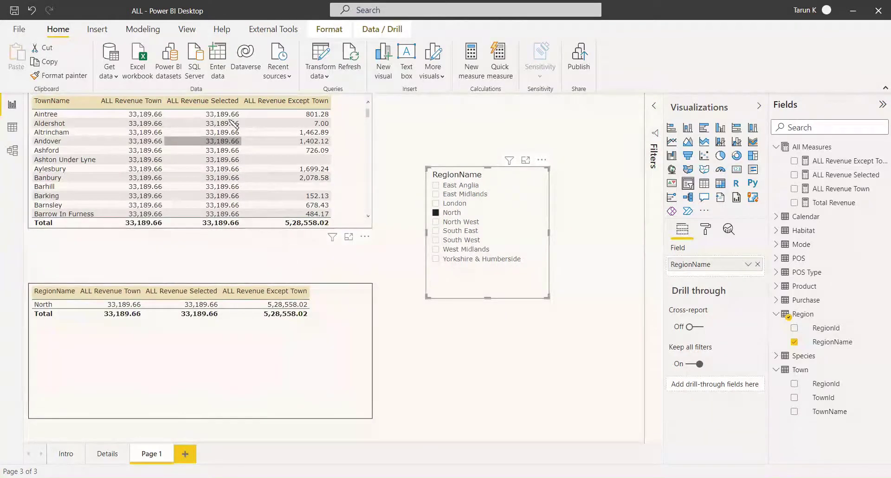
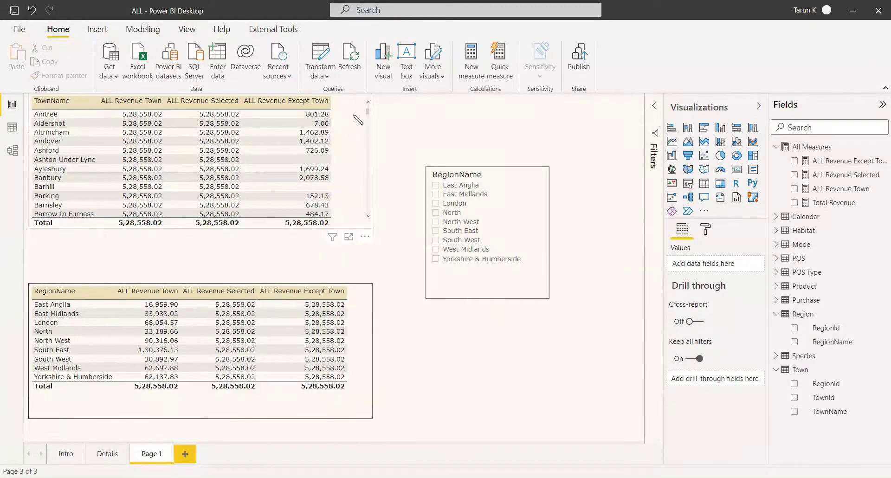
drag(486, 298, 464, 223)
click(502, 282)
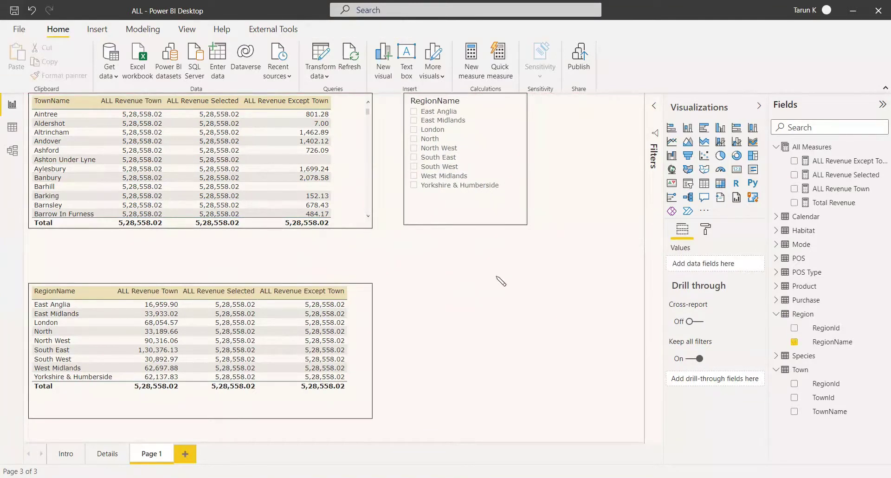
Create a measure named %Town ALL in the All Measures table and start its formula with [Total Revenue]
right_click(816, 148)
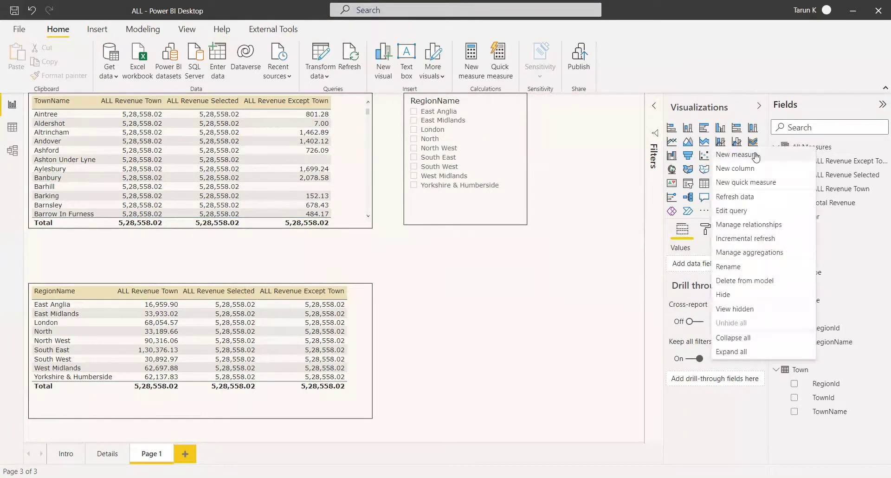
click(756, 158)
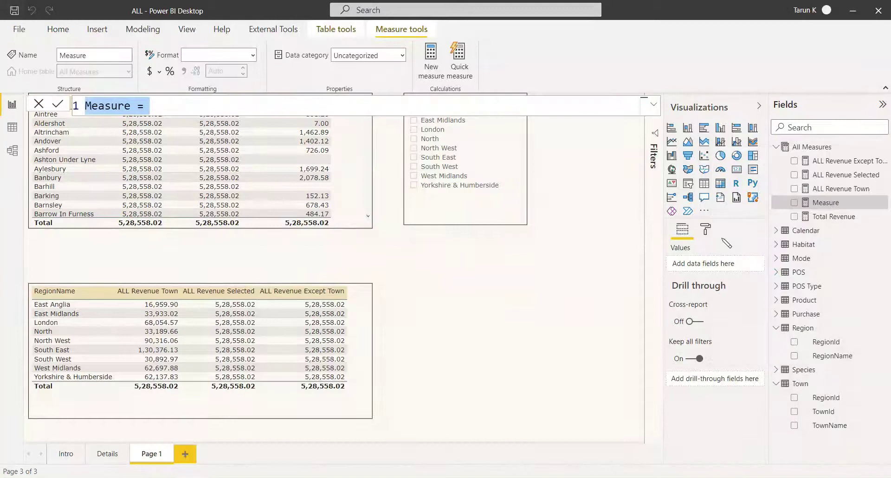
text(%Town)
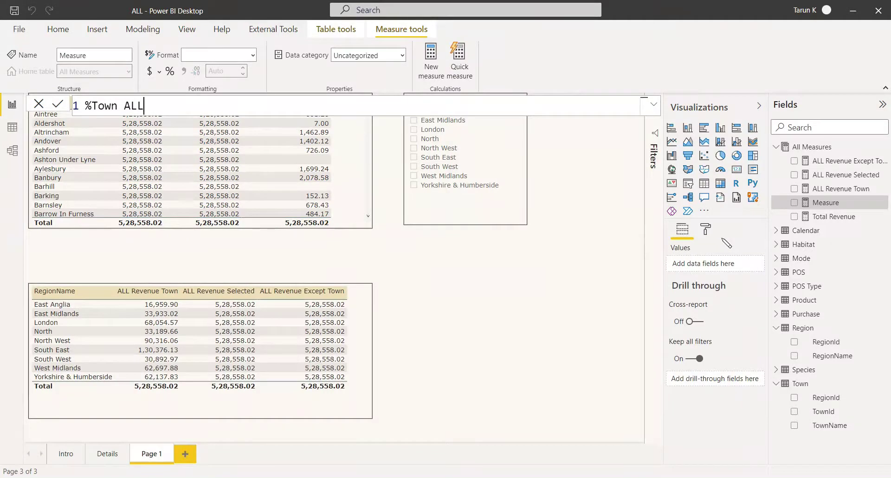
text(ALL = totl)
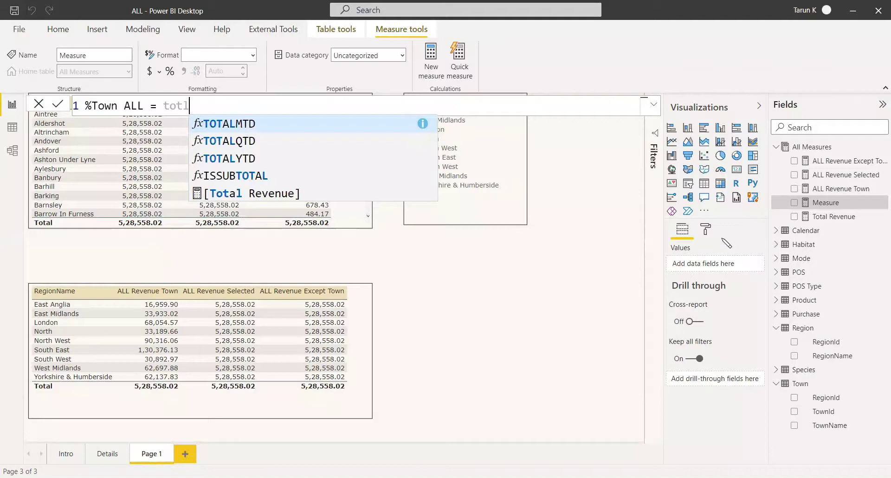
key(Down)
key(Down)
key(Tab)
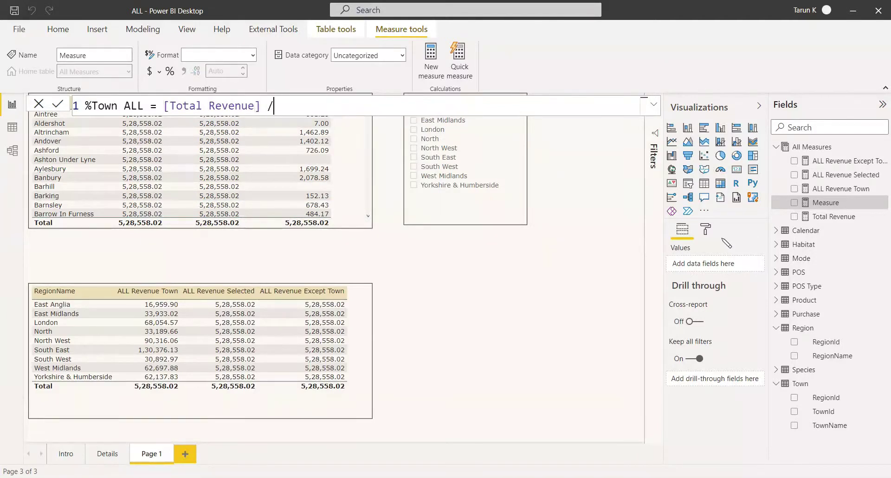
Complete the %Town ALL formula by dividing by CALCULATE([Total Revenue], ALL(Town[TownName])) and commit the measure
text(/ ca)
key(Tab)
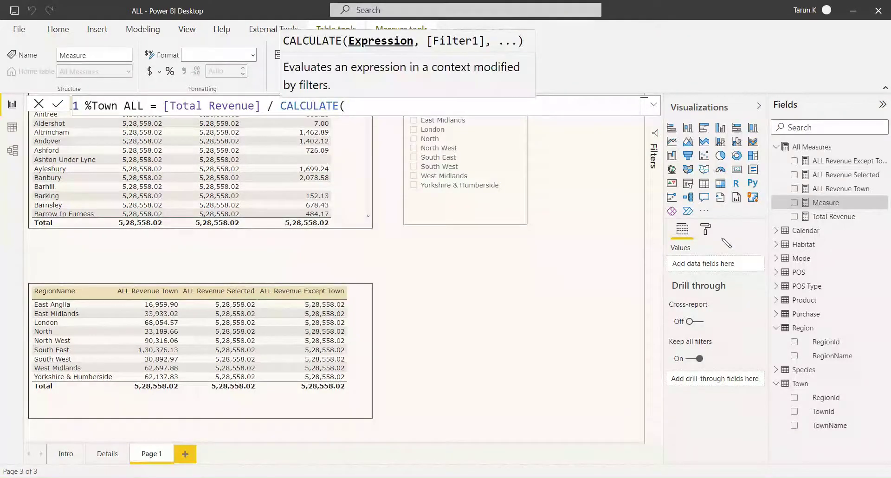
text(t)
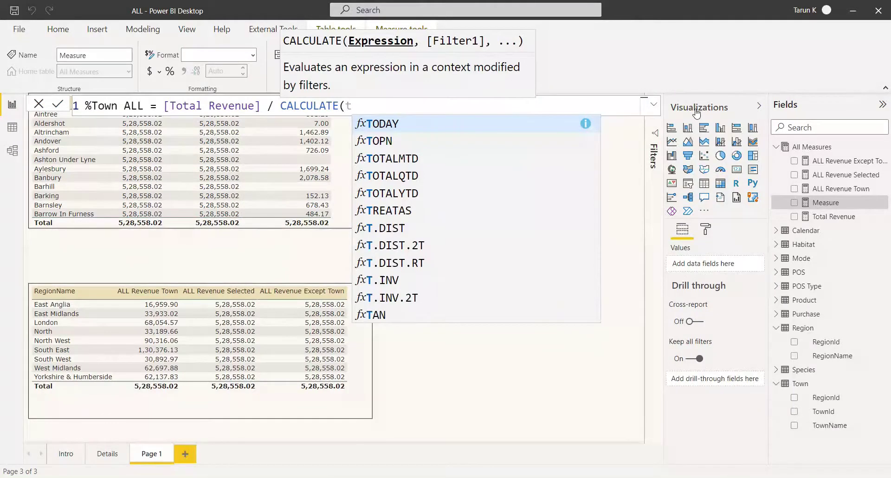
text(ot)
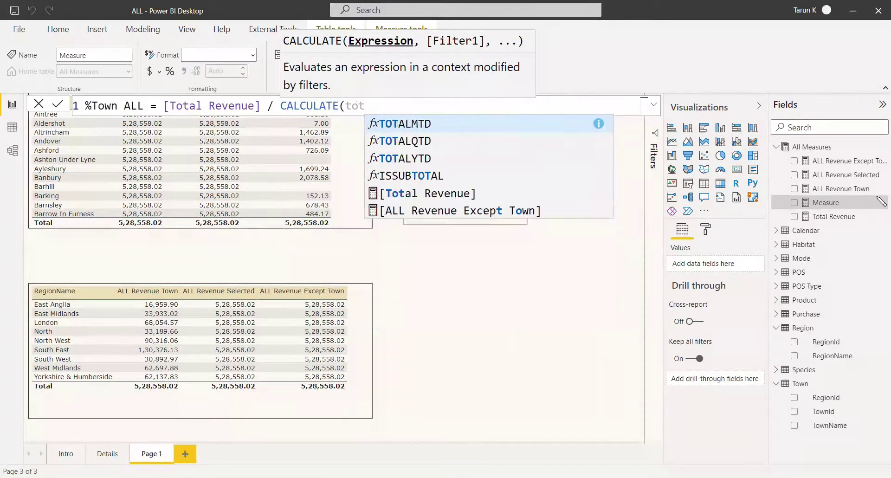
key(Down)
key(Down)
key(Down)
key(Down)
key(Tab)
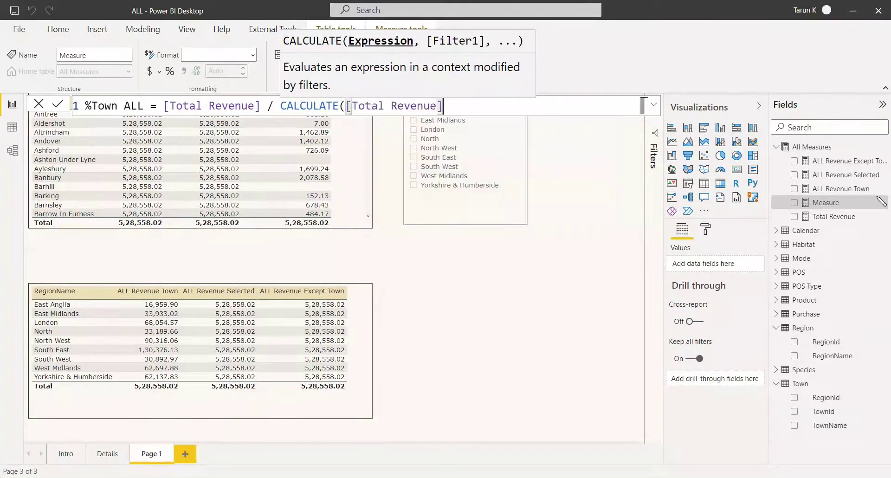
text(, A)
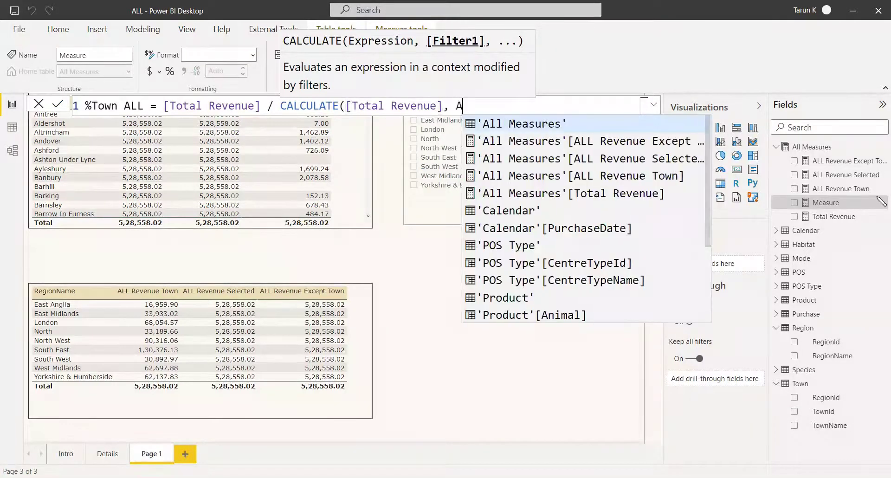
text(LL)
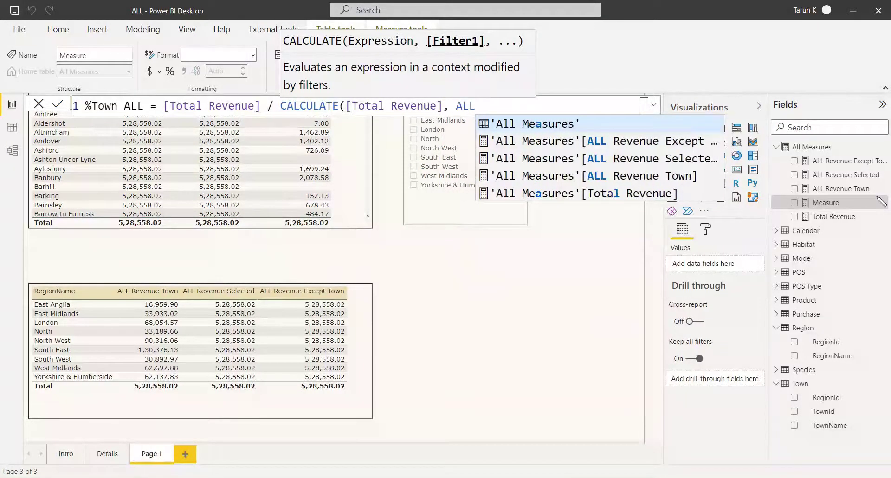
text((town)
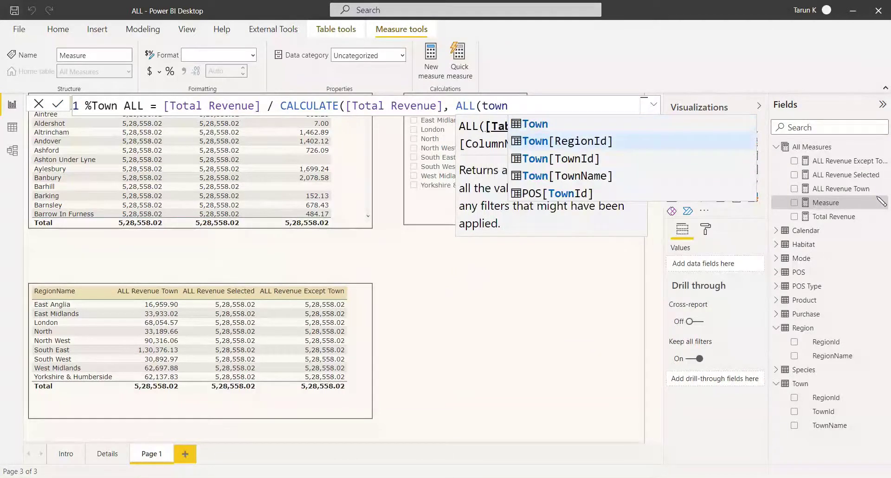
Move the region slicer aside, widen the town table, and add the %Town ALL measure to it in percentage format
drag(488, 220, 563, 223)
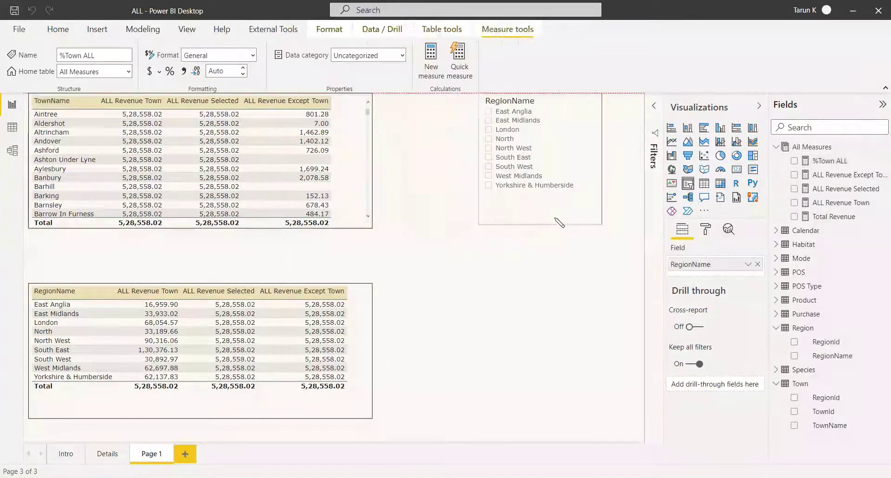
click(357, 194)
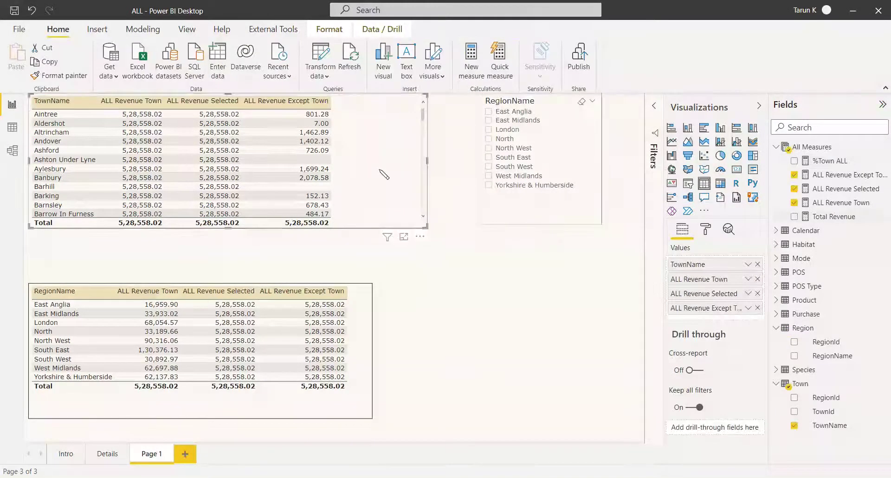
click(794, 160)
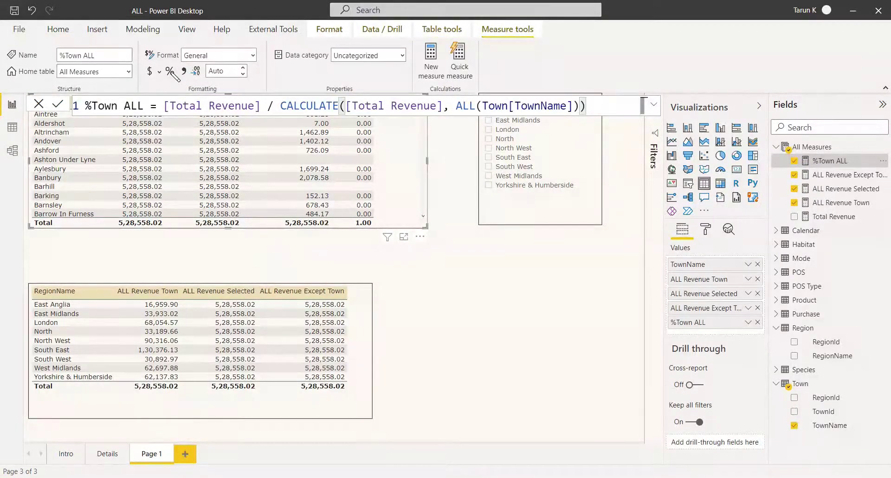
click(170, 71)
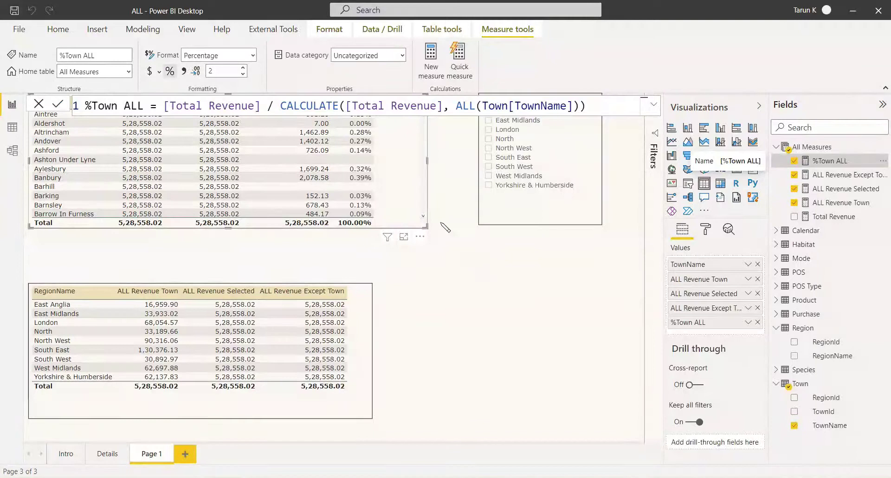
click(36, 106)
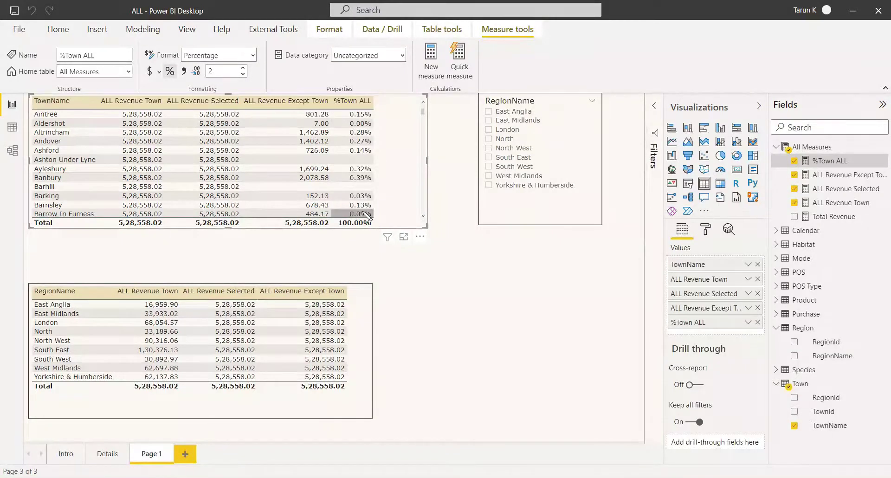
Insert a stacked bar chart of %Town ALL by TownName in the empty area beside the region table
click(540, 293)
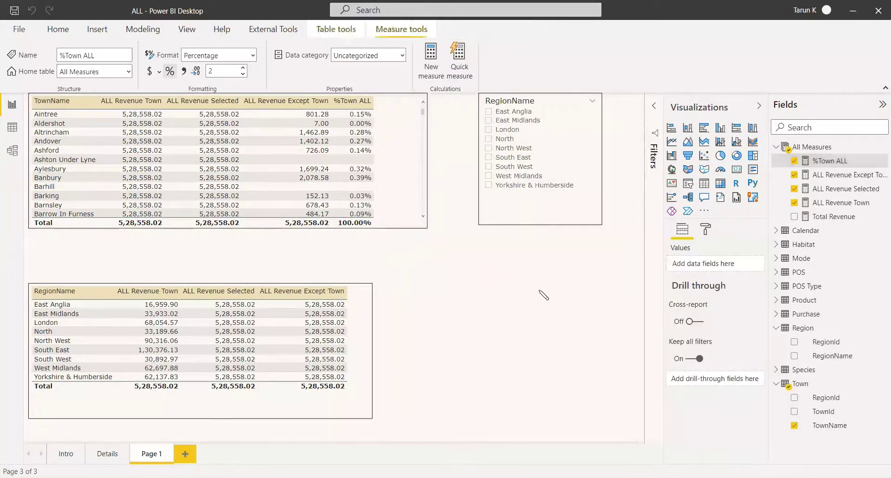
click(672, 127)
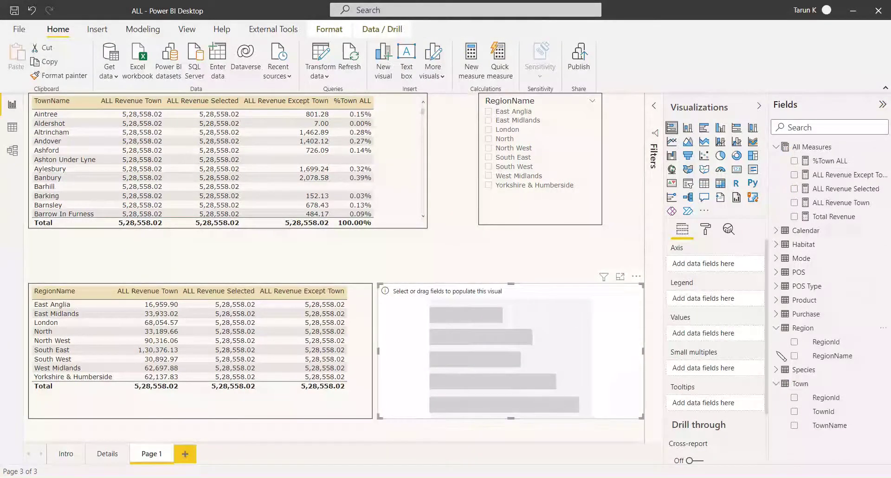
click(795, 427)
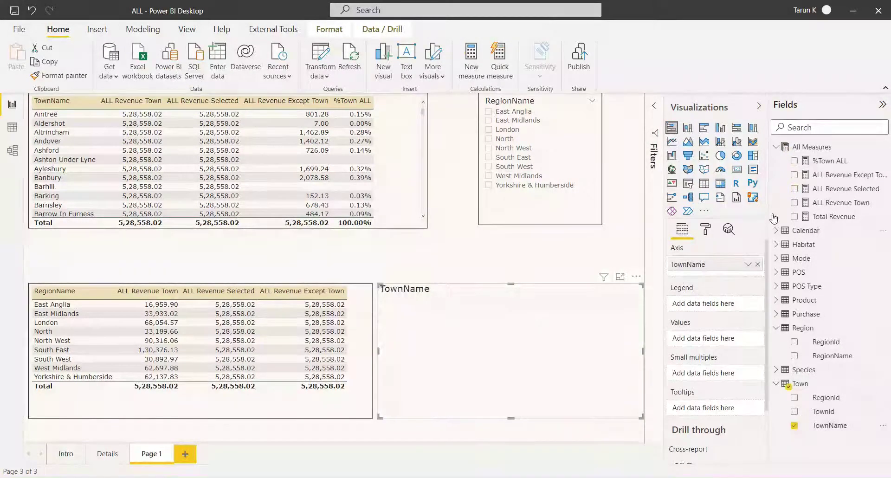
click(795, 161)
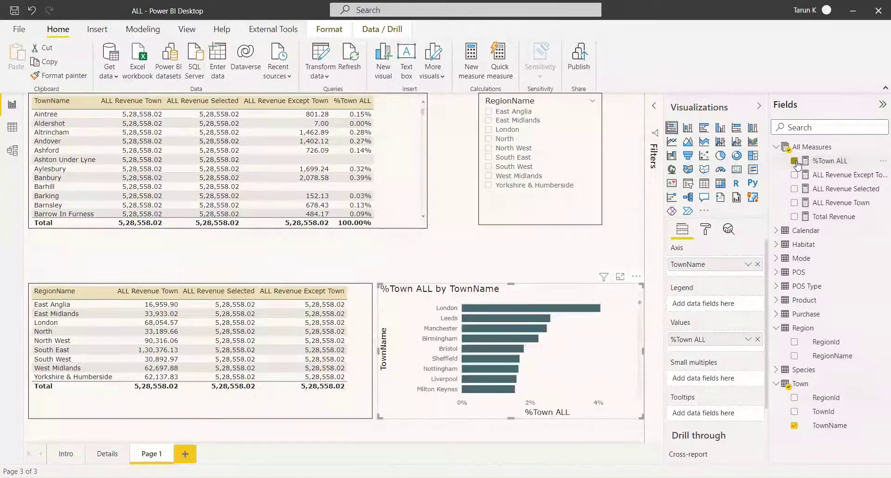
click(232, 253)
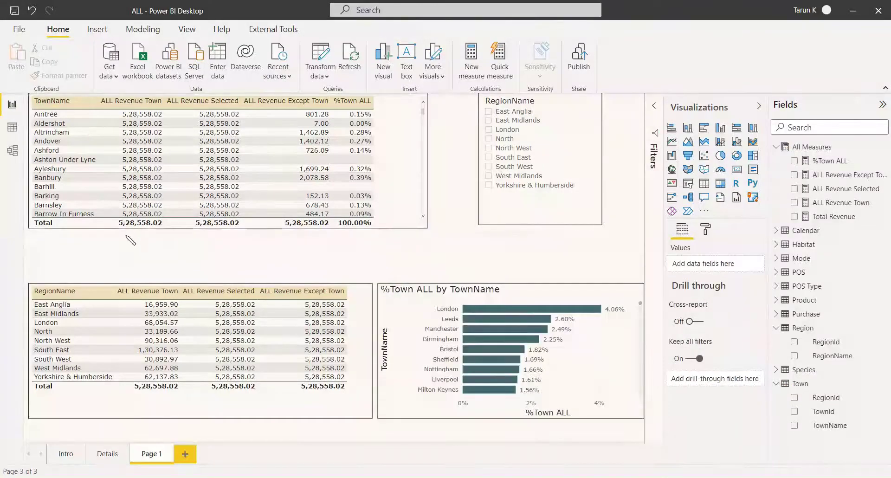